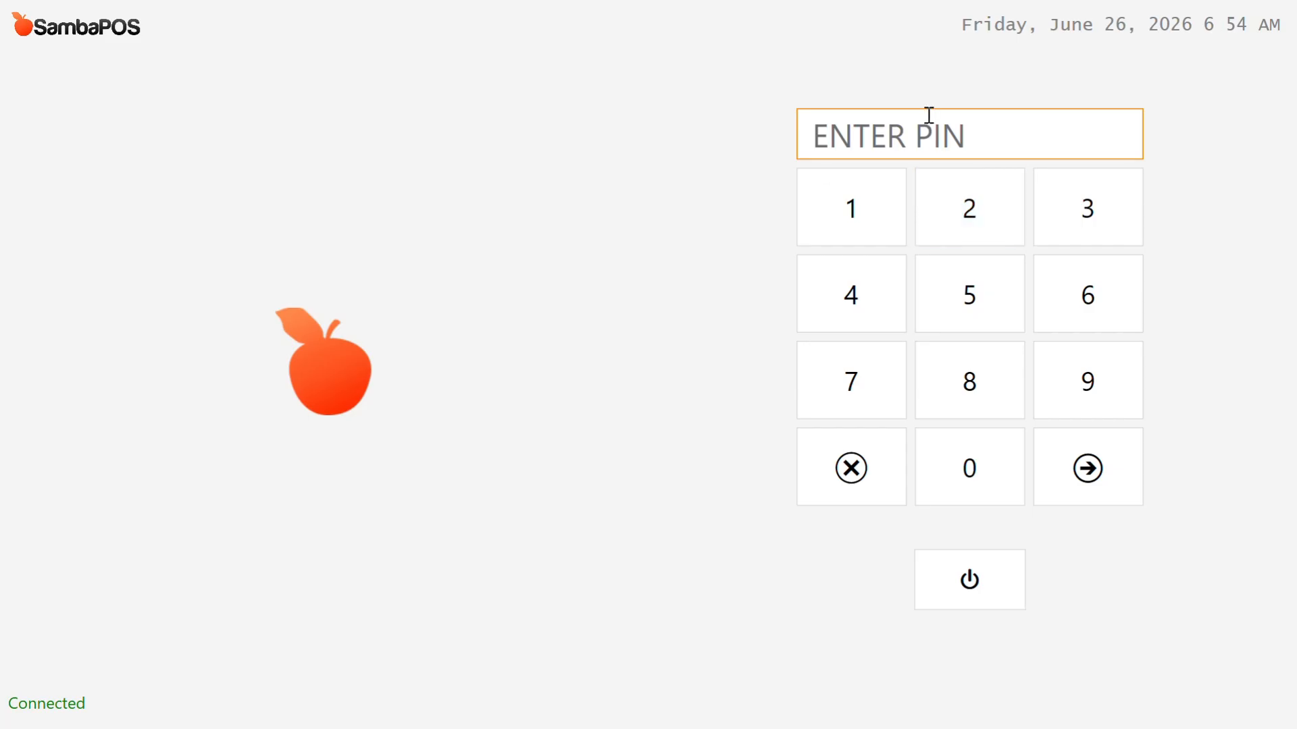
# Step: Log in to SambaPOS with the staff PIN
pyautogui.write('1234')
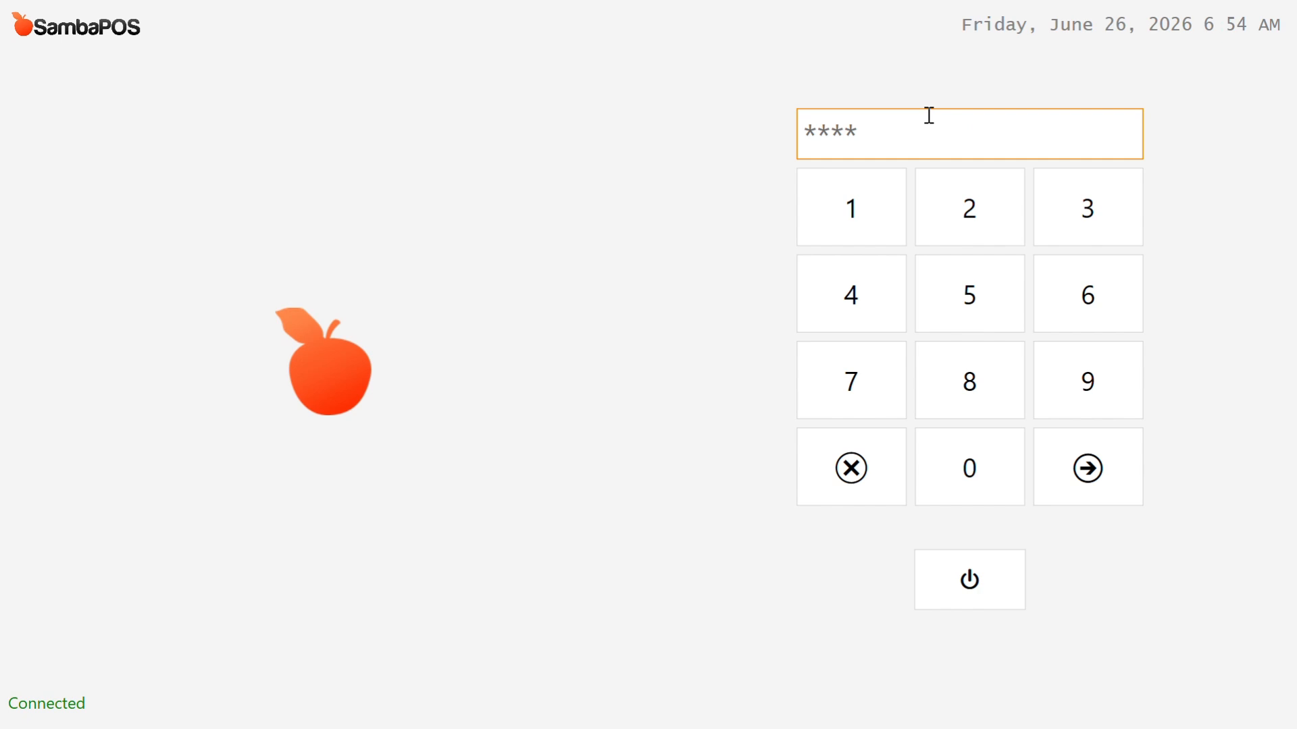
pyautogui.press('Return')
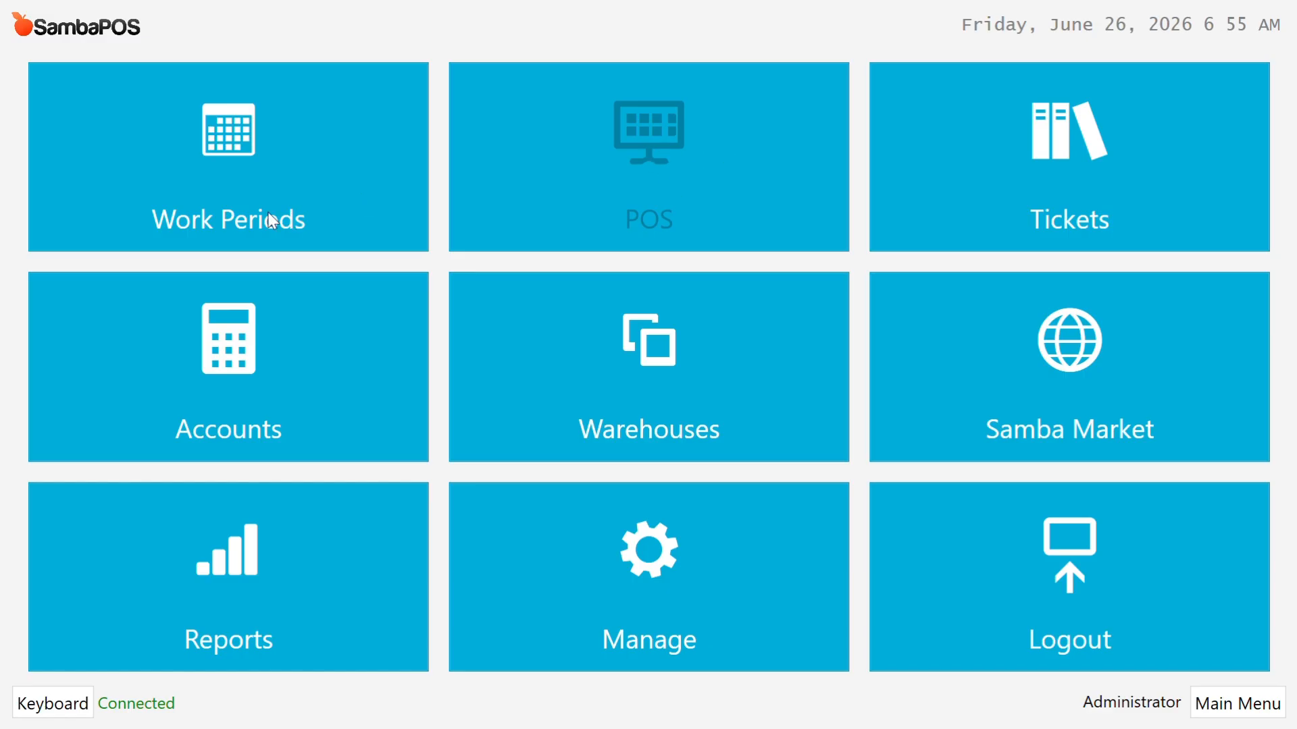
# Step: Start today's work period, then go to the POS table screen with tables B10–M30
pyautogui.click(240, 218)
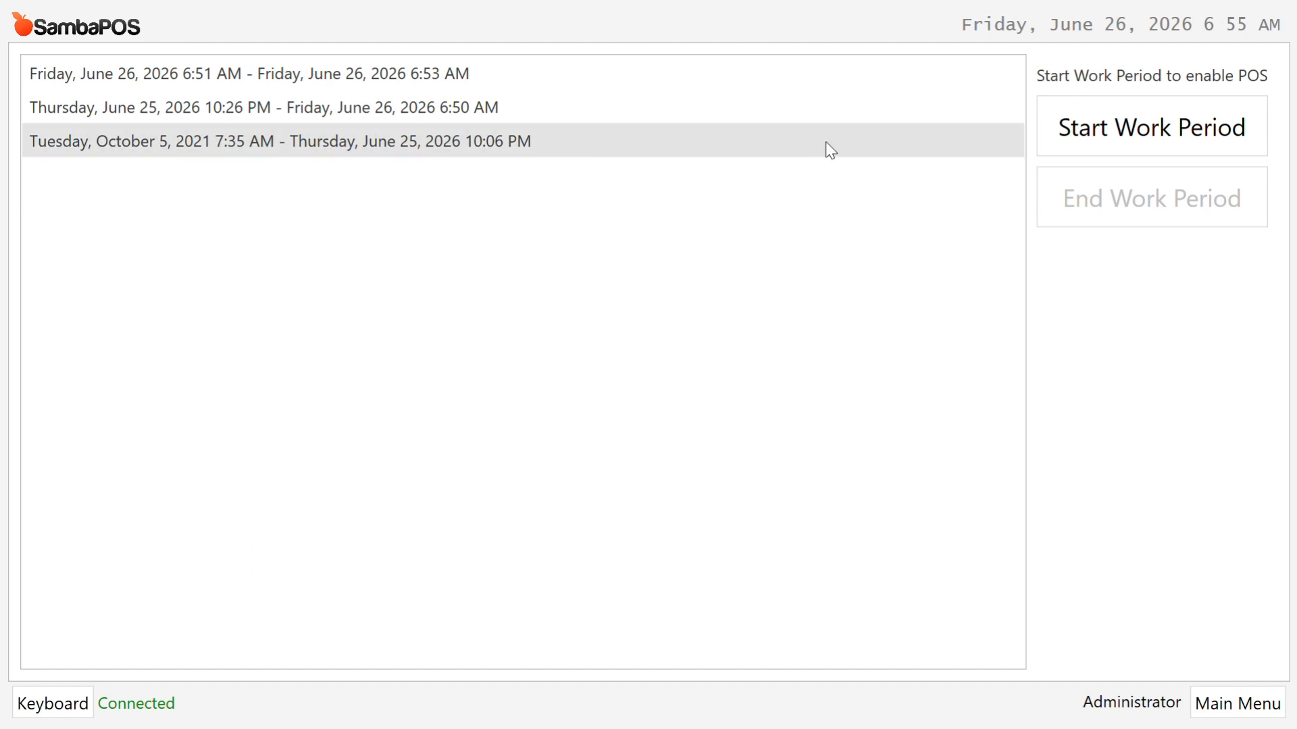
pyautogui.click(1141, 134)
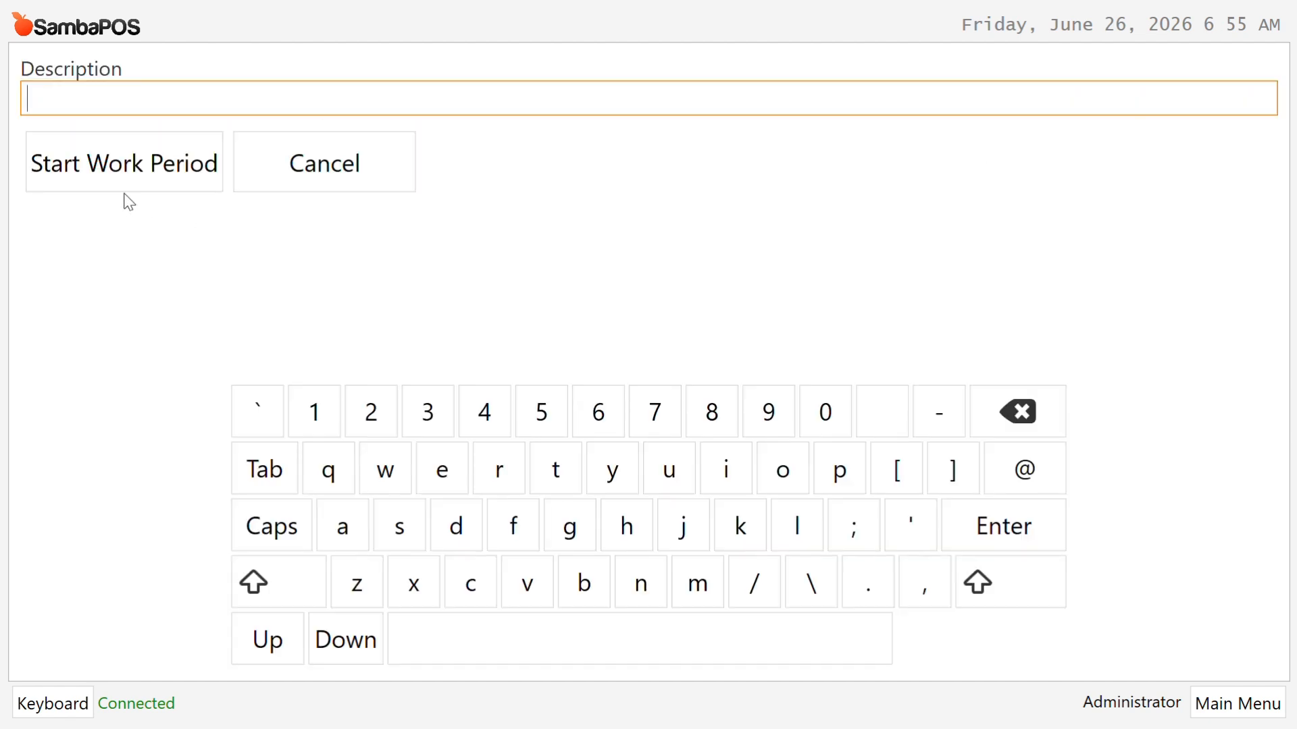
pyautogui.click(110, 168)
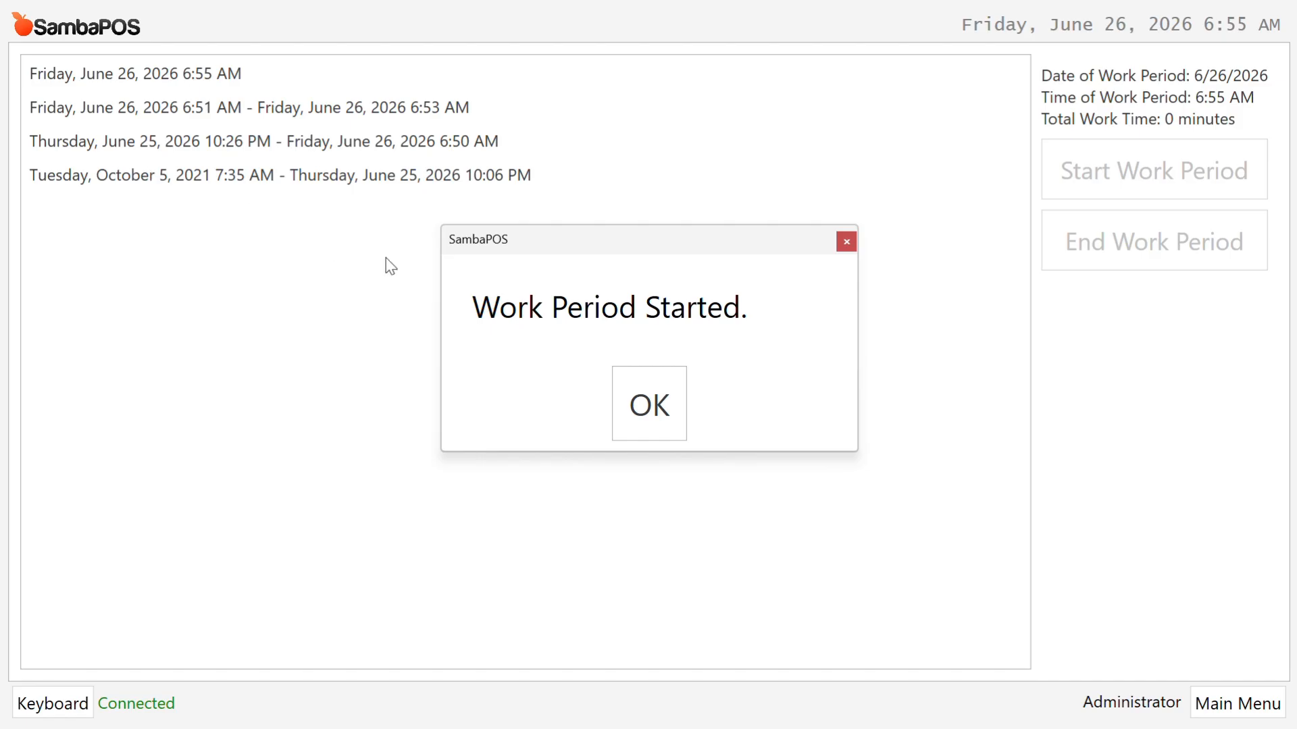
pyautogui.click(625, 431)
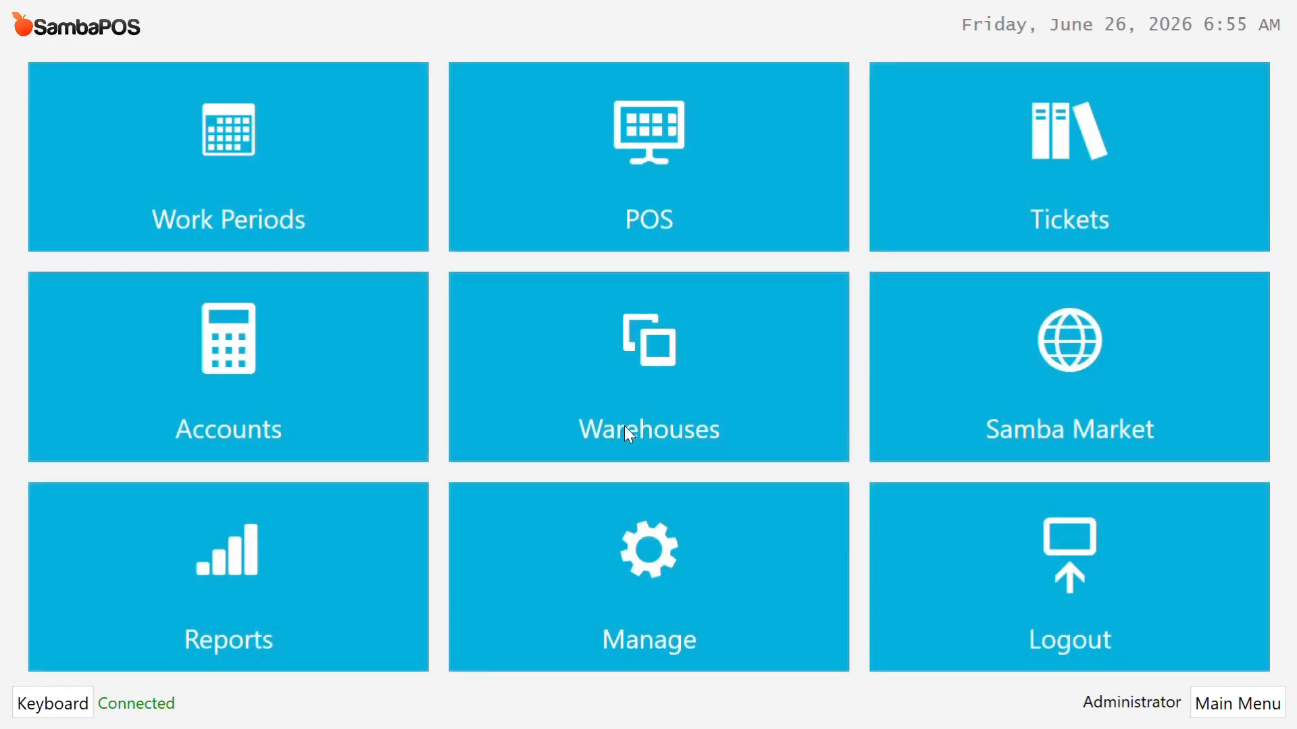
pyautogui.click(685, 207)
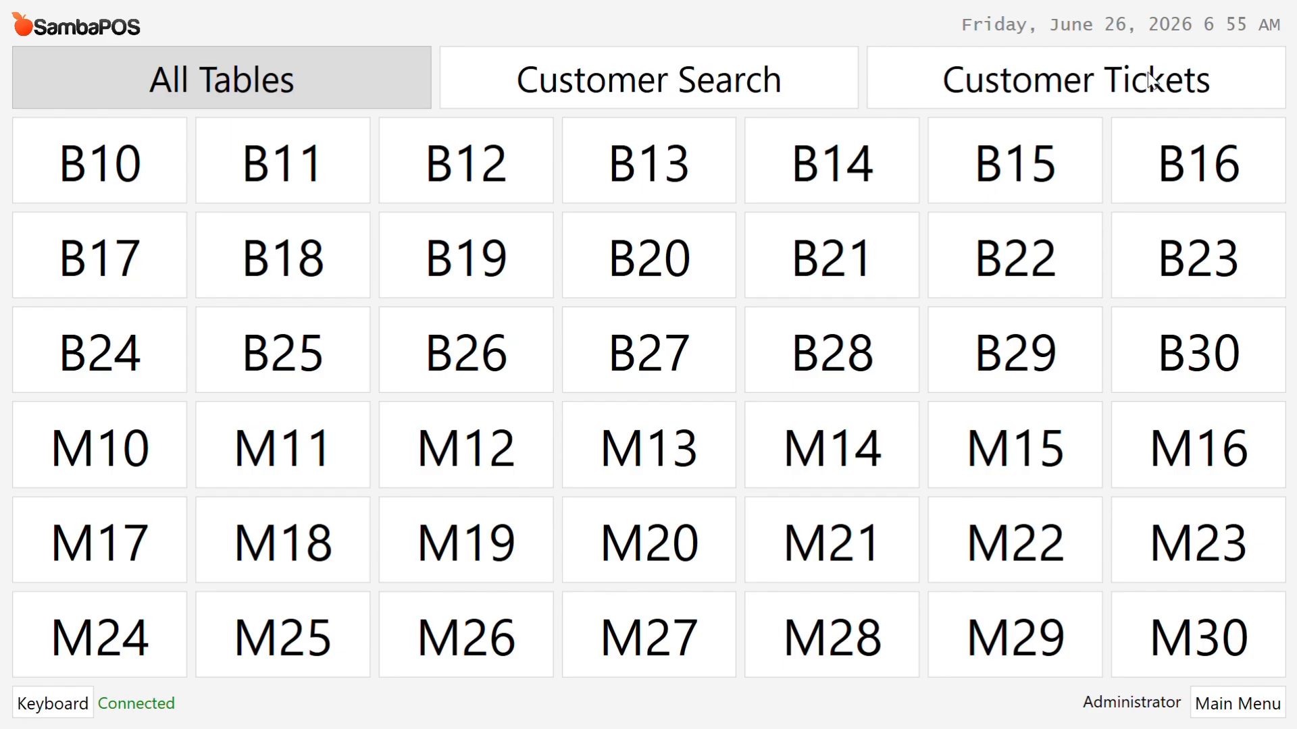
# Step: Order one Coke and one Water from SOFT DRINKS for table B10 and close the 3,000.00 ticket
pyautogui.click(130, 166)
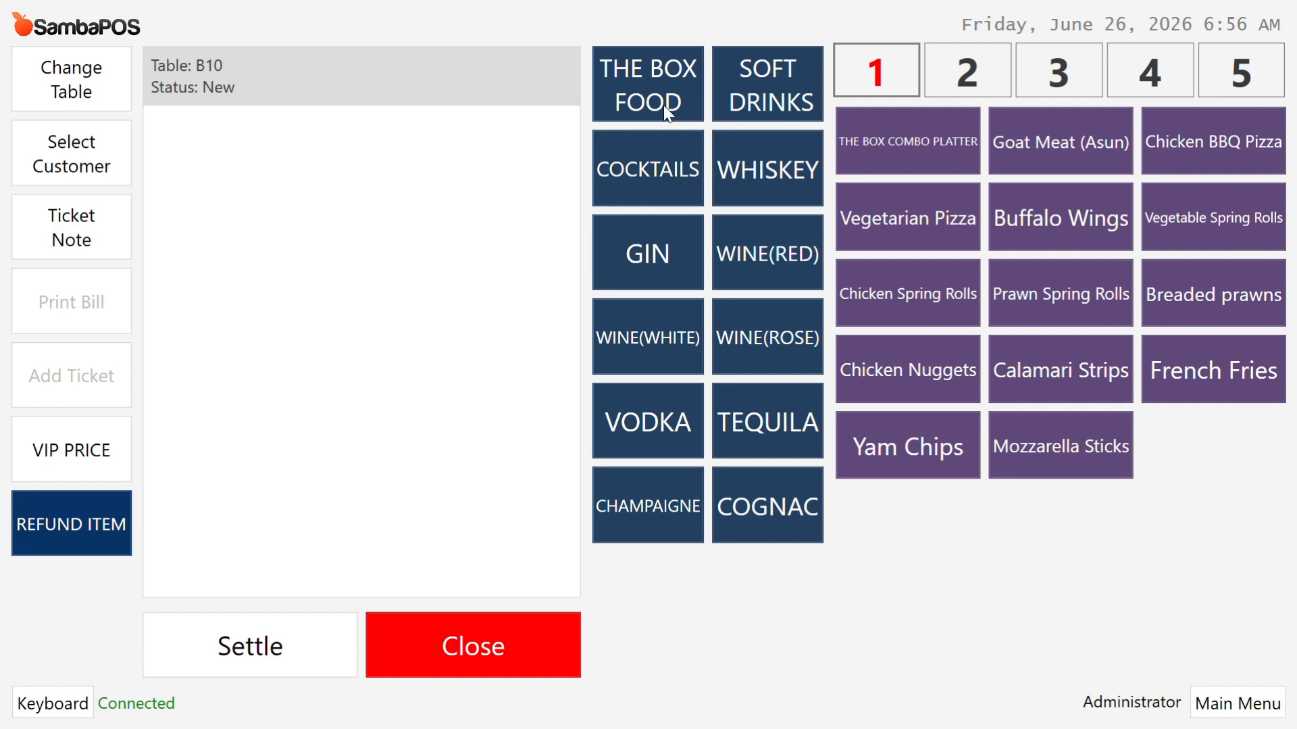
pyautogui.click(770, 98)
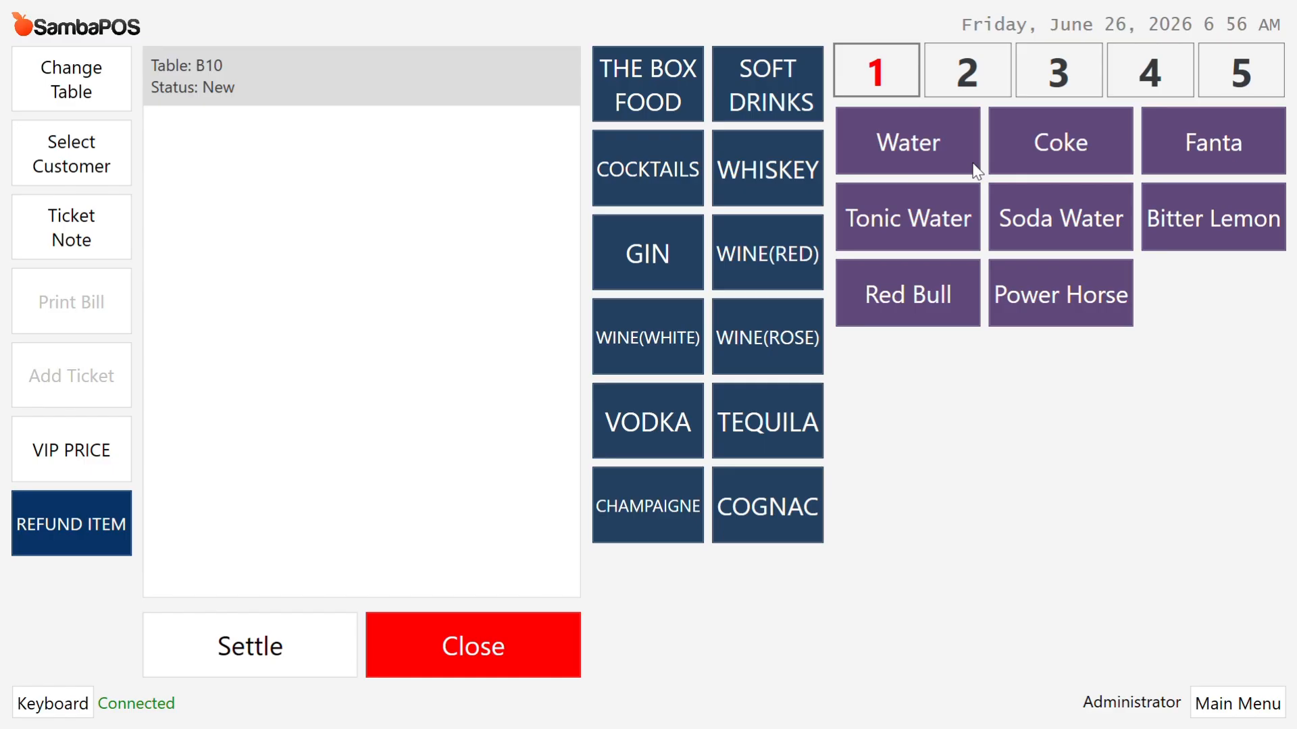
pyautogui.click(760, 188)
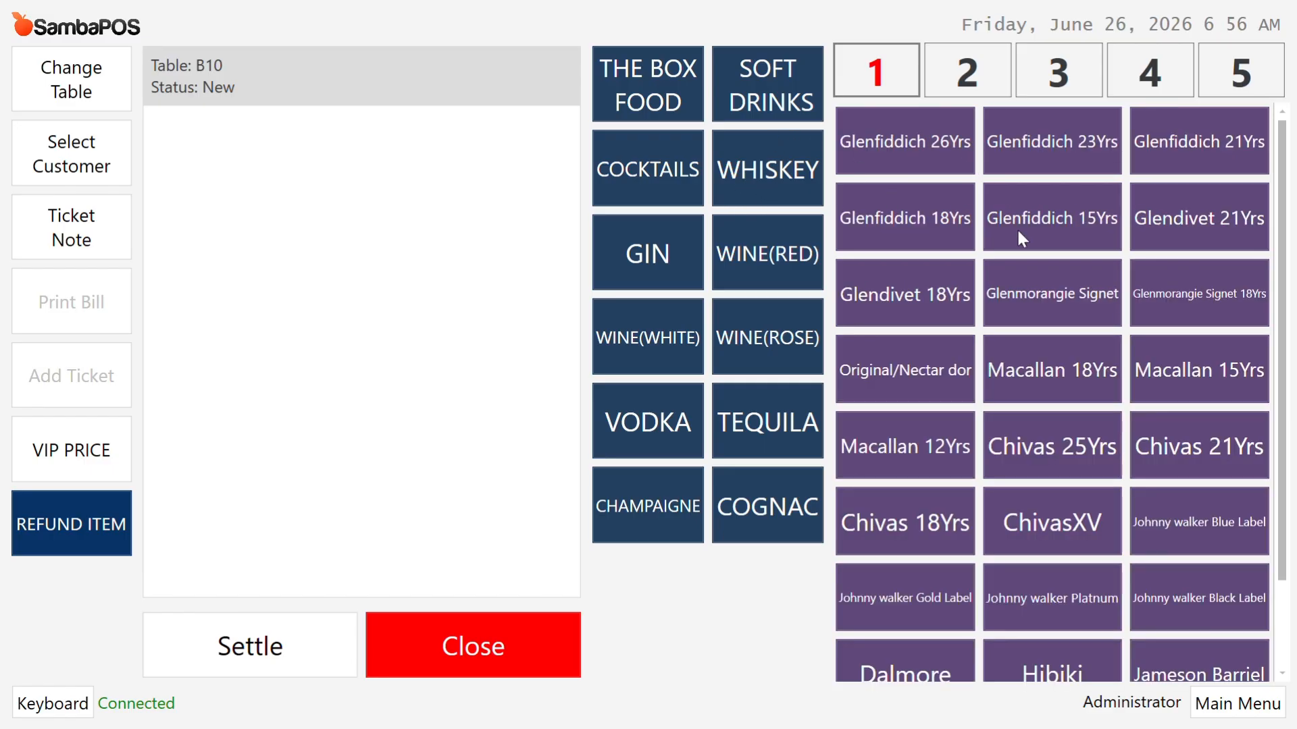
pyautogui.click(777, 79)
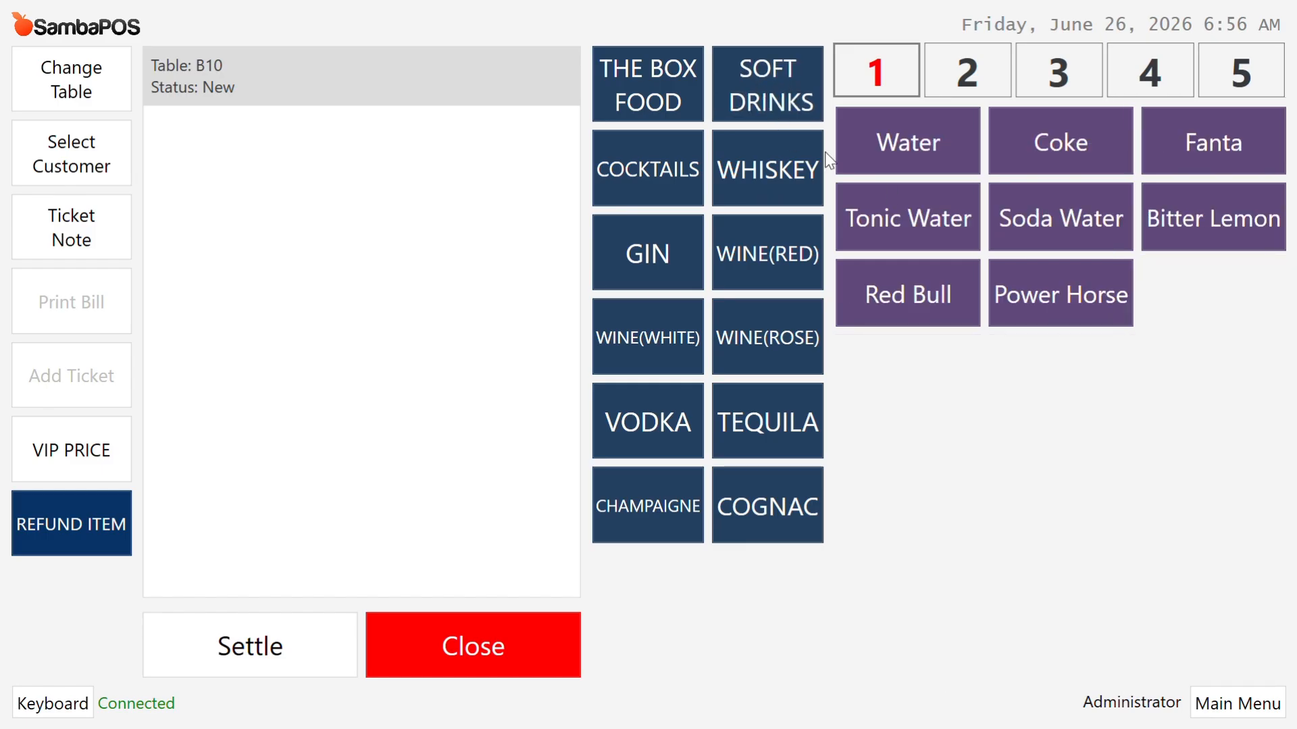
pyautogui.click(1055, 149)
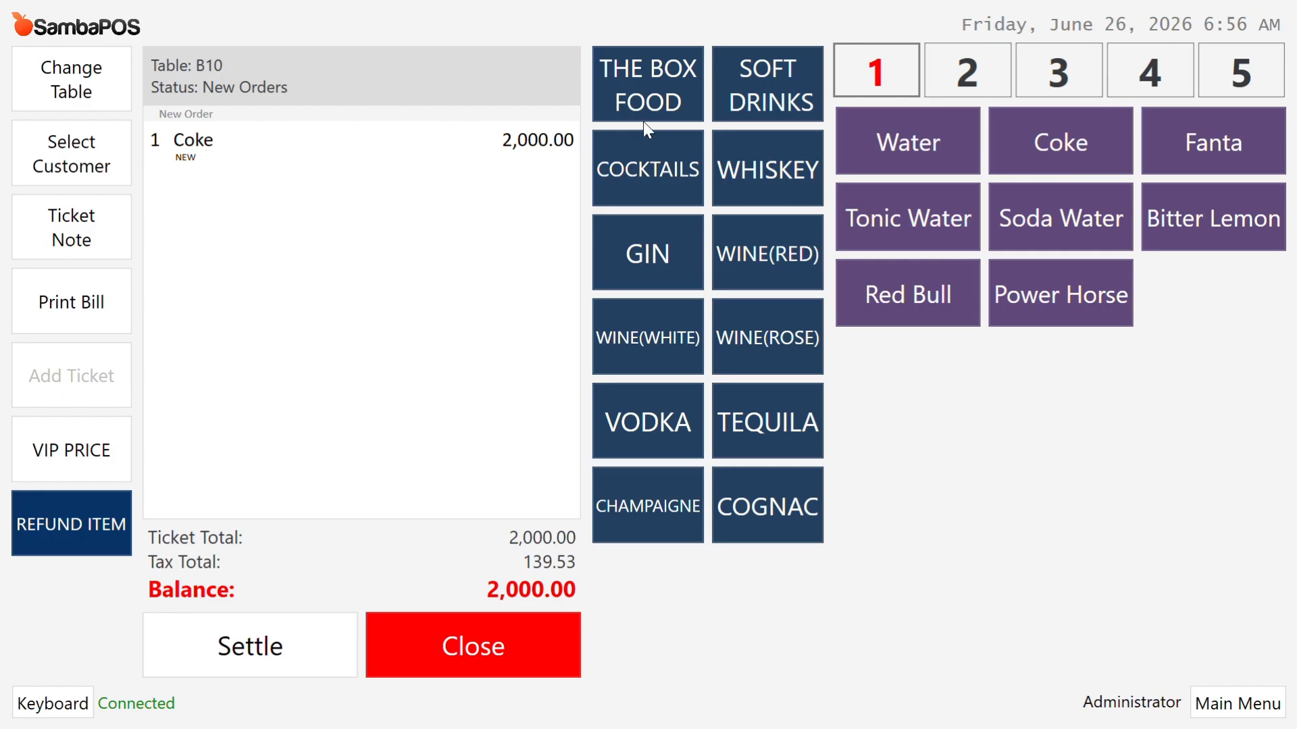
pyautogui.click(931, 139)
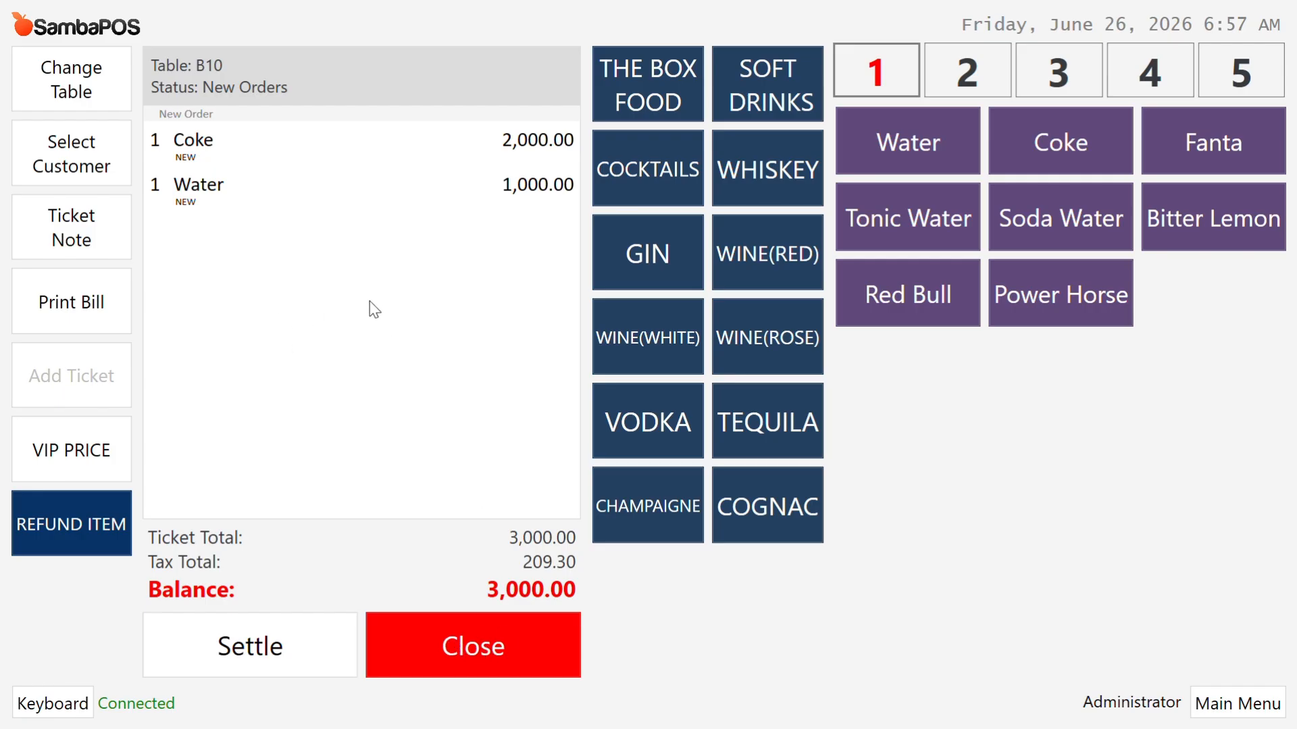
pyautogui.click(475, 622)
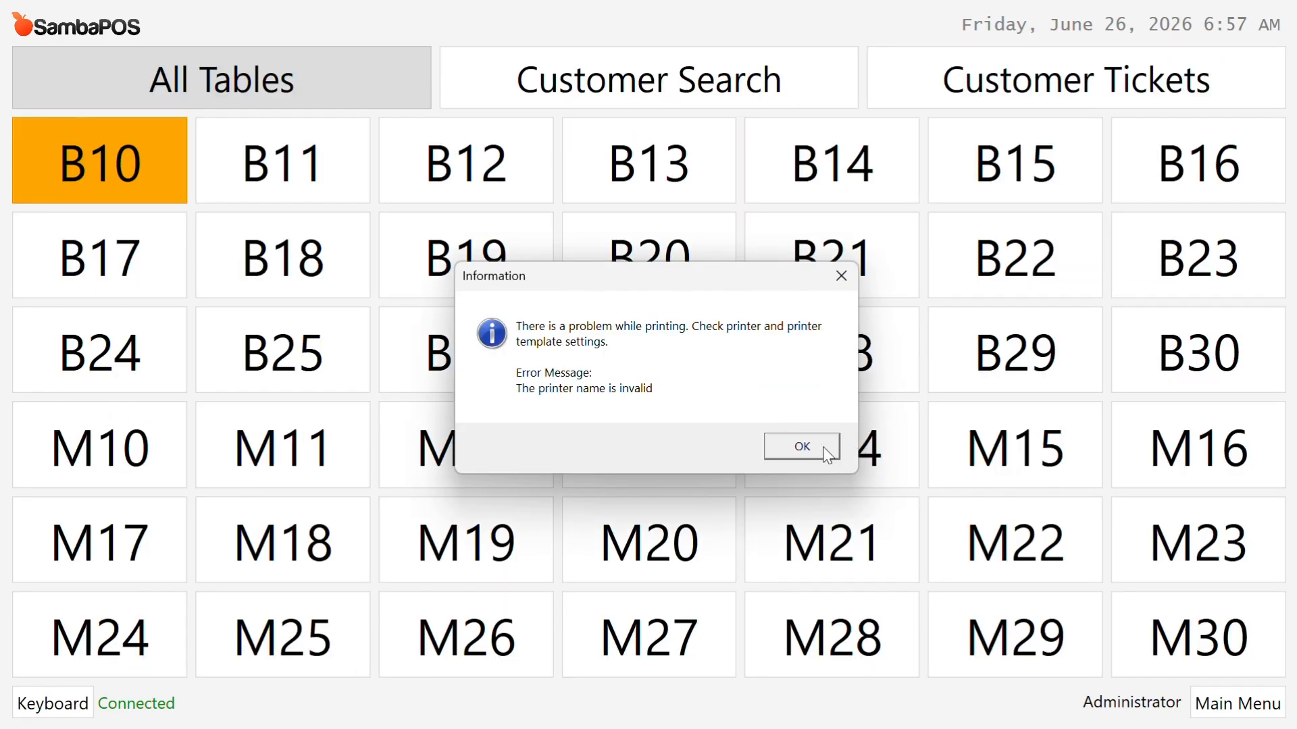
pyautogui.click(803, 445)
# Step: Order Vegetarian Pizza, Buffalo Wings, Prawn and Chicken Spring Rolls for table B12 and close the ticket
pyautogui.click(462, 190)
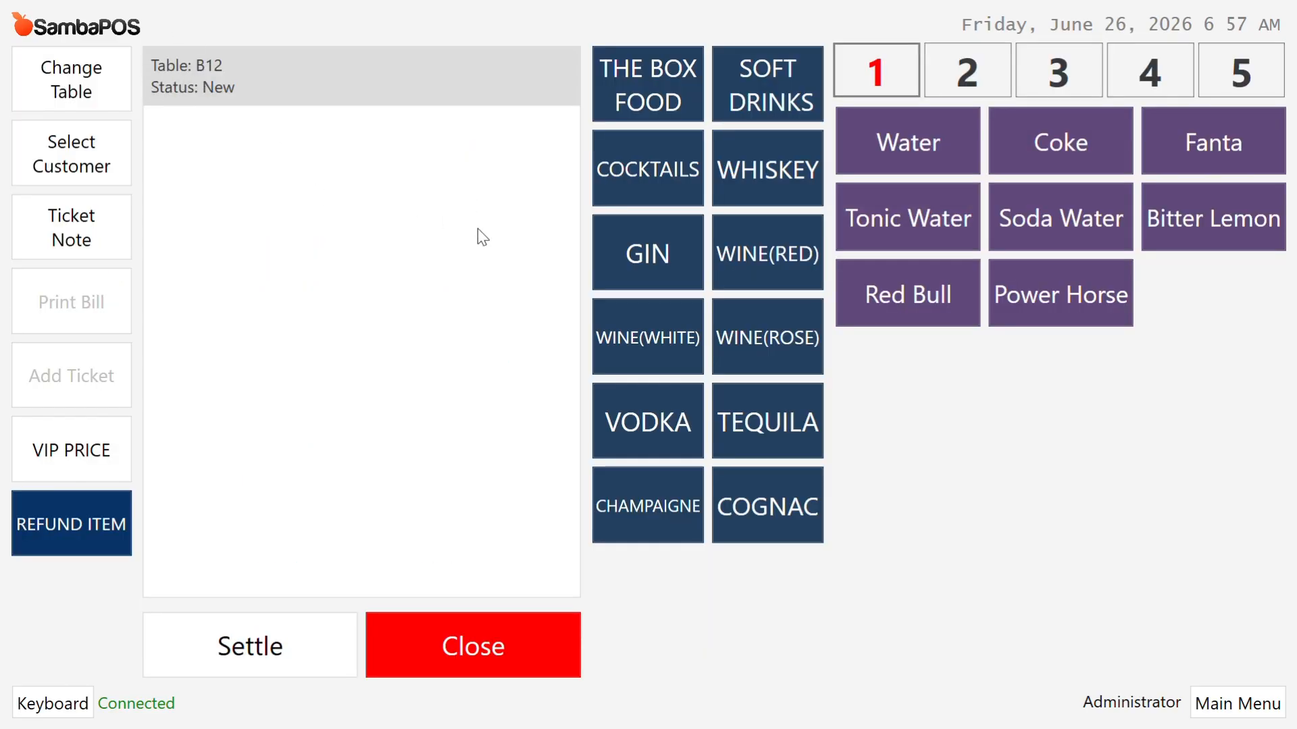
pyautogui.click(638, 98)
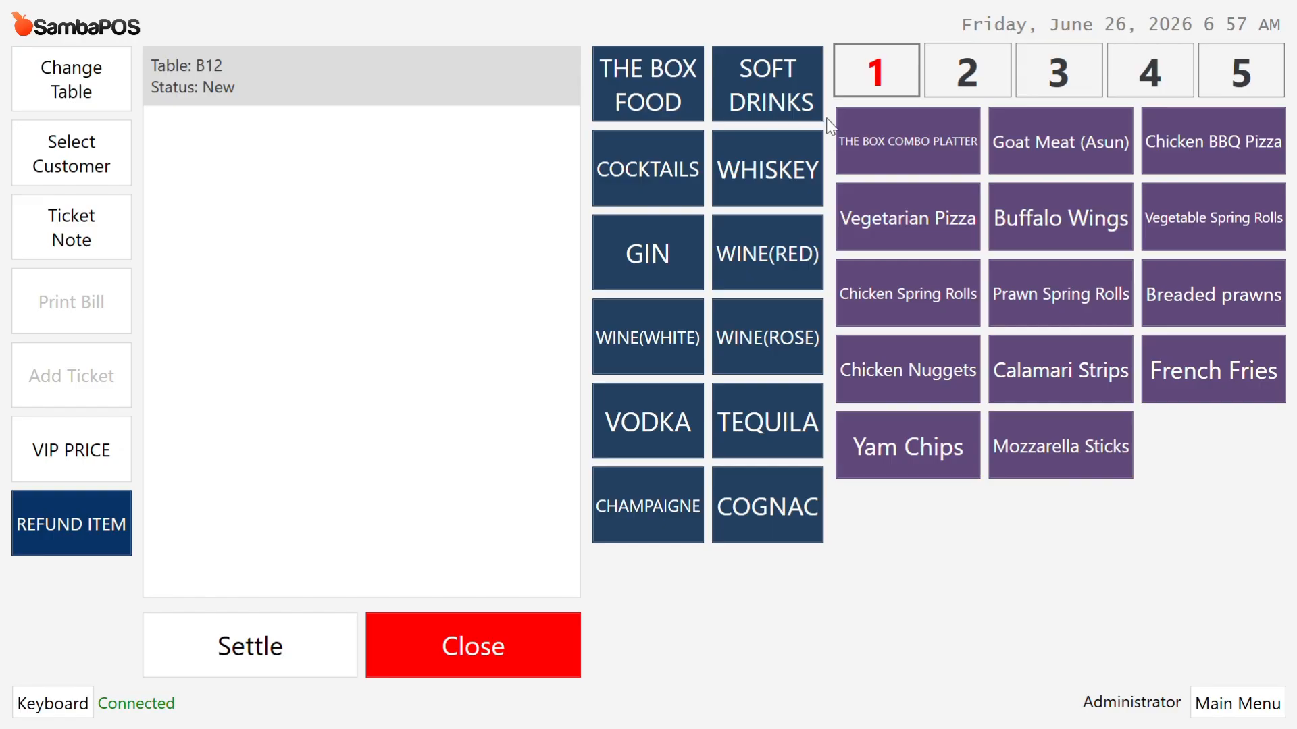
pyautogui.click(930, 223)
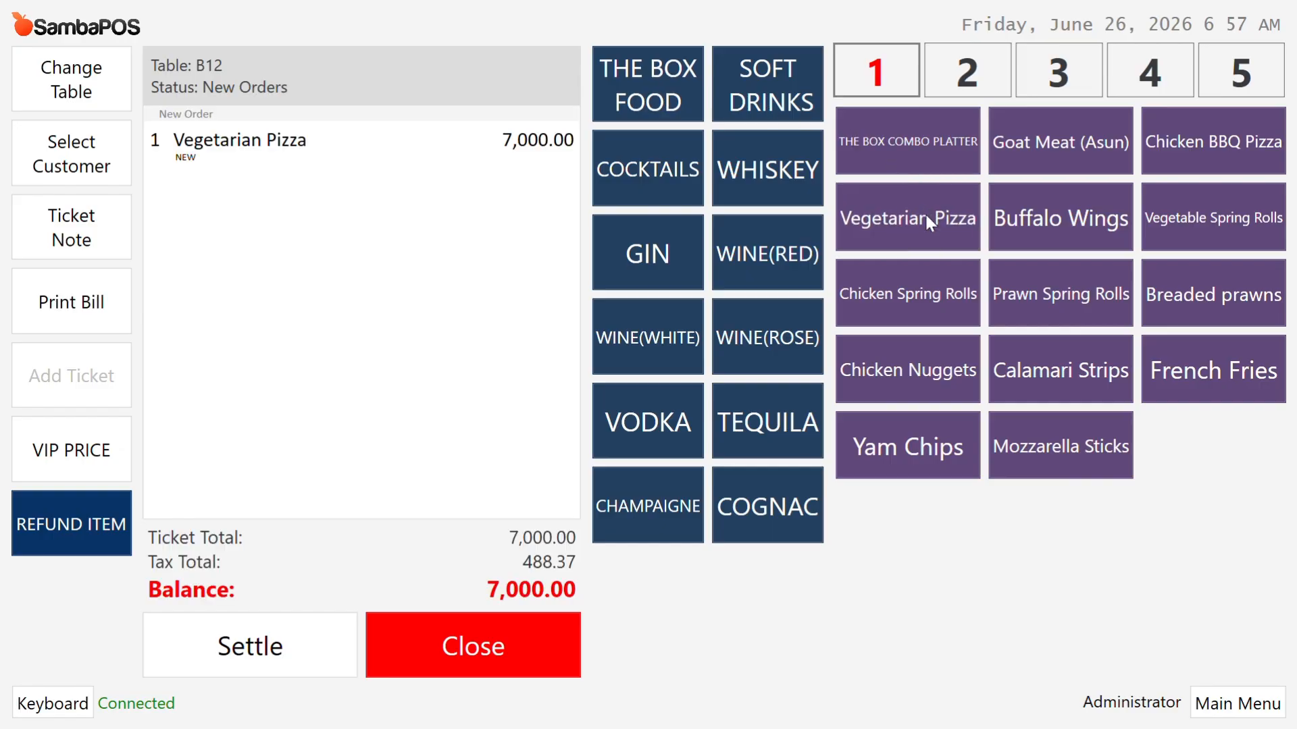
pyautogui.click(1068, 220)
pyautogui.click(1049, 277)
pyautogui.click(908, 294)
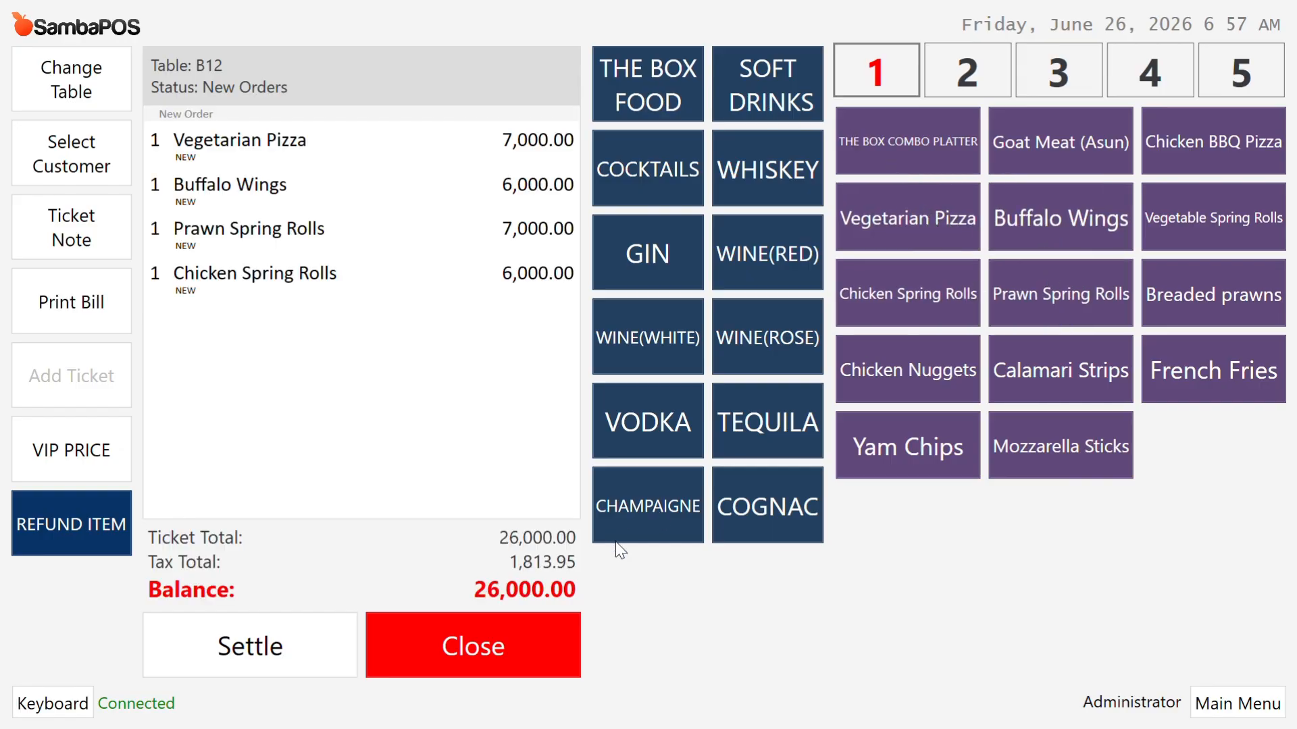
pyautogui.click(478, 643)
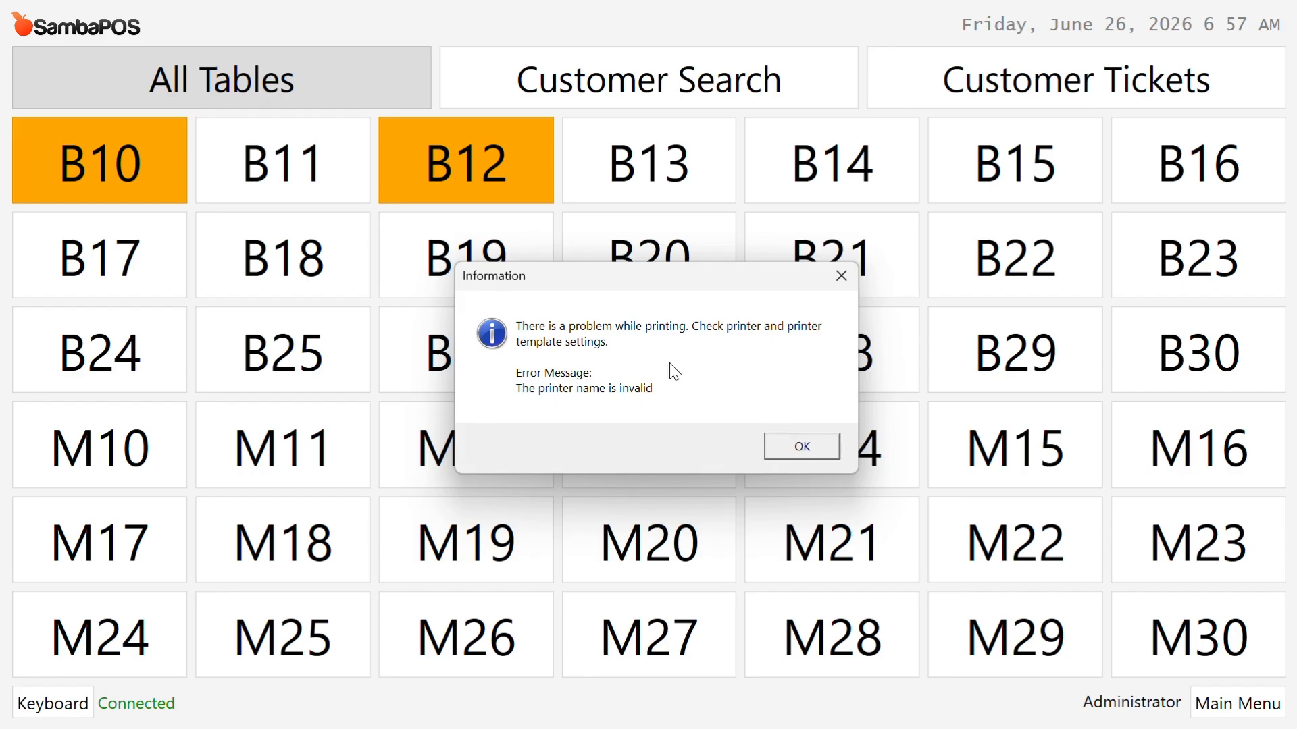
pyautogui.click(795, 451)
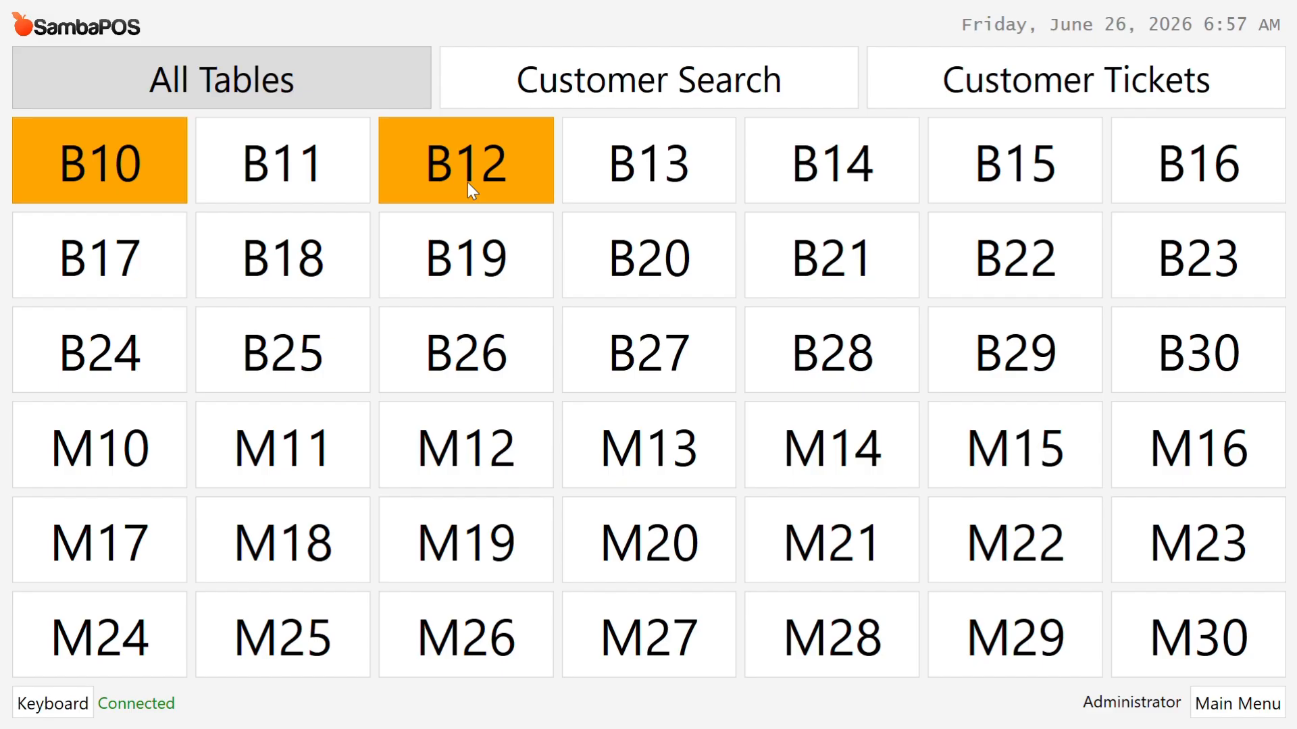
# Step: Reopen and close table B10's ticket, then print table B12's bill
pyautogui.click(102, 163)
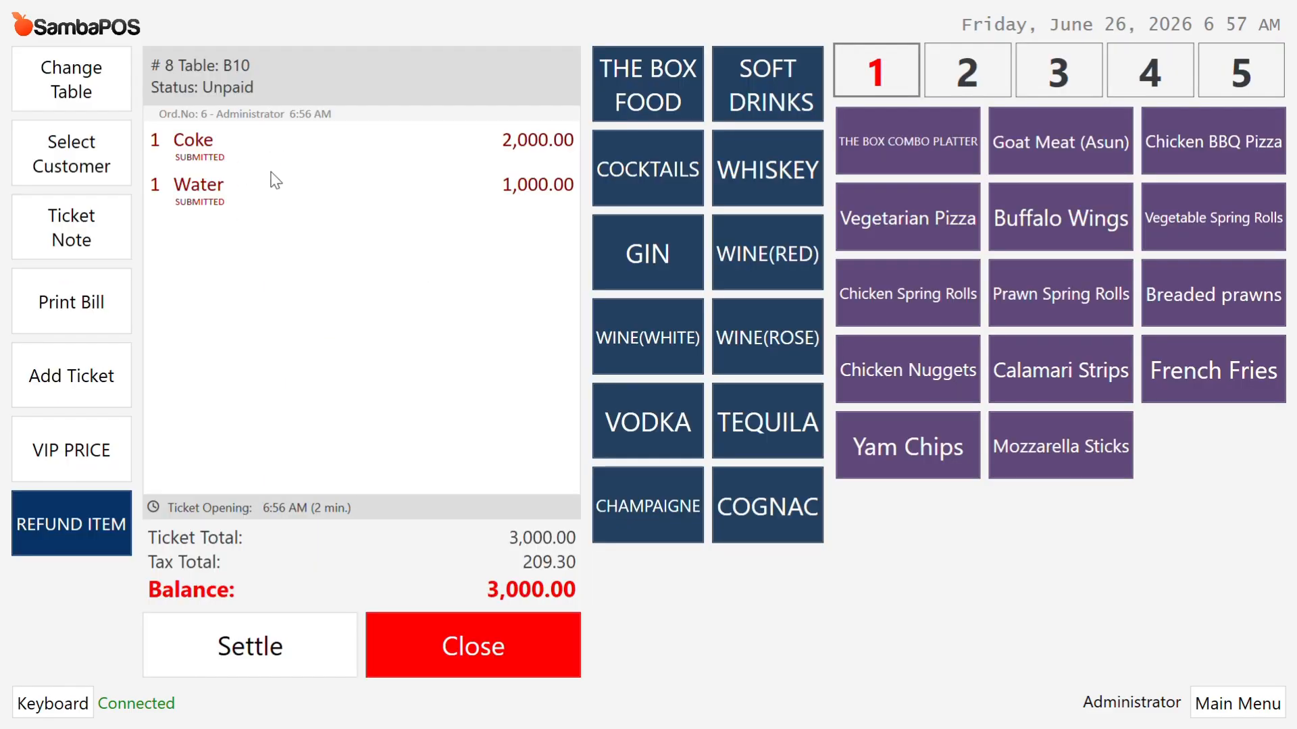
pyautogui.click(490, 657)
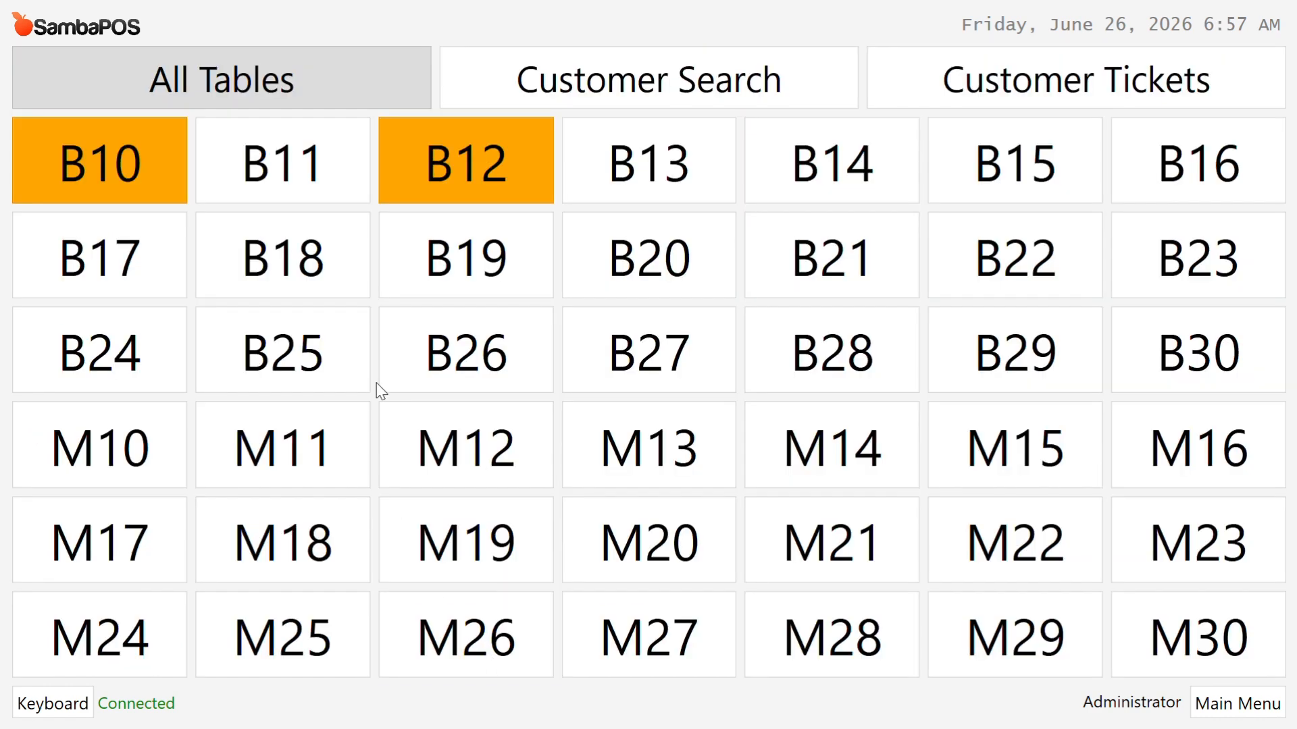
pyautogui.click(460, 168)
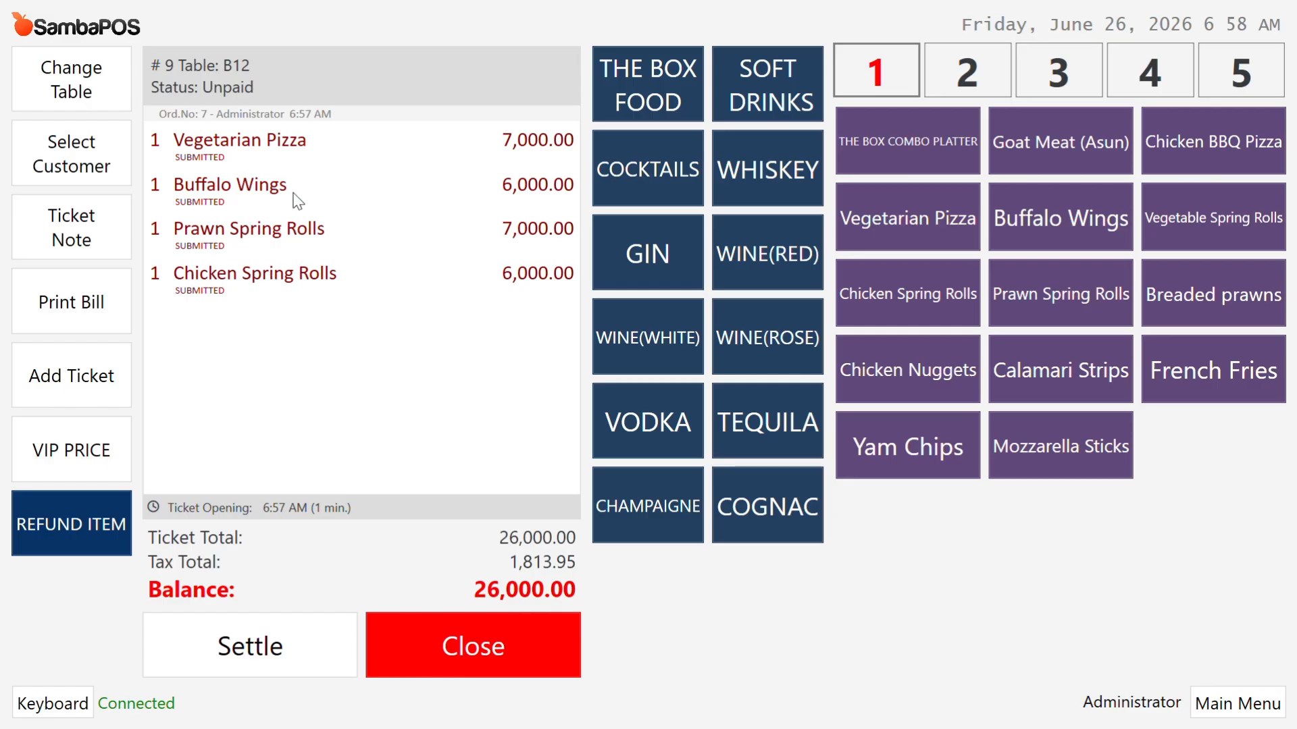
pyautogui.click(94, 305)
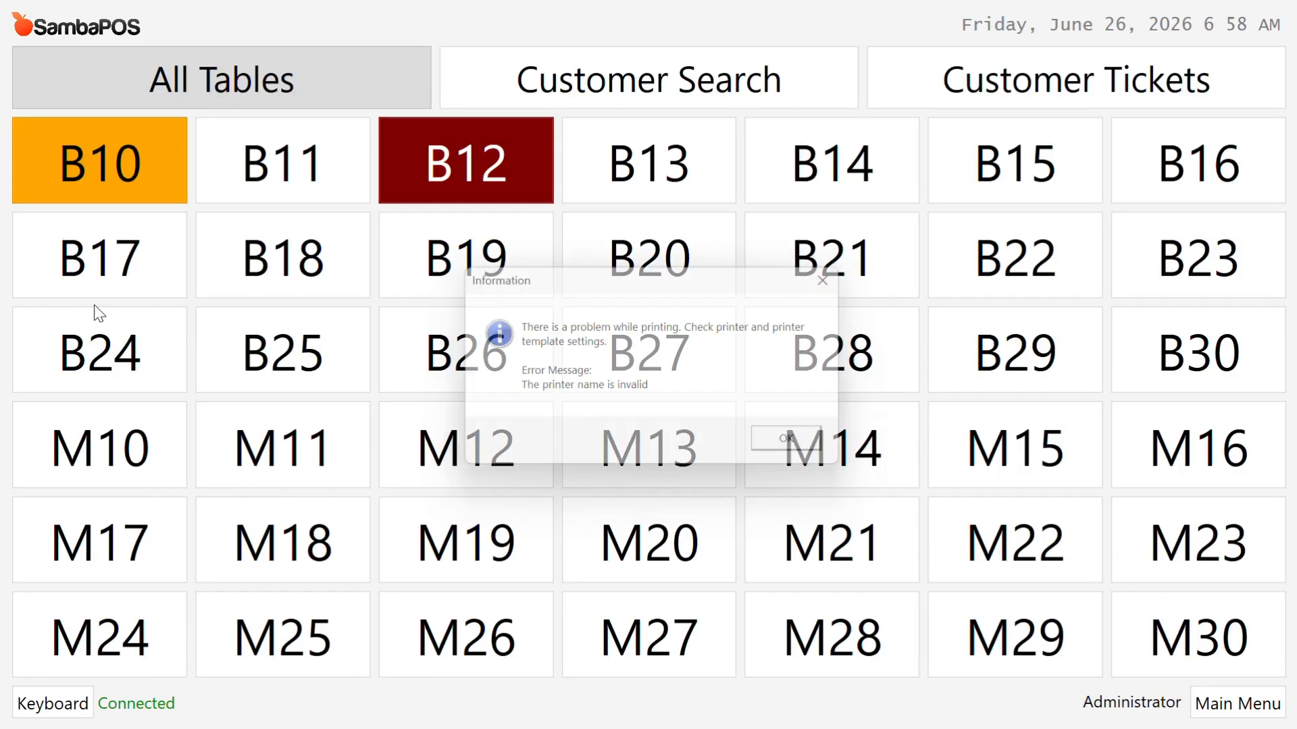
pyautogui.click(809, 445)
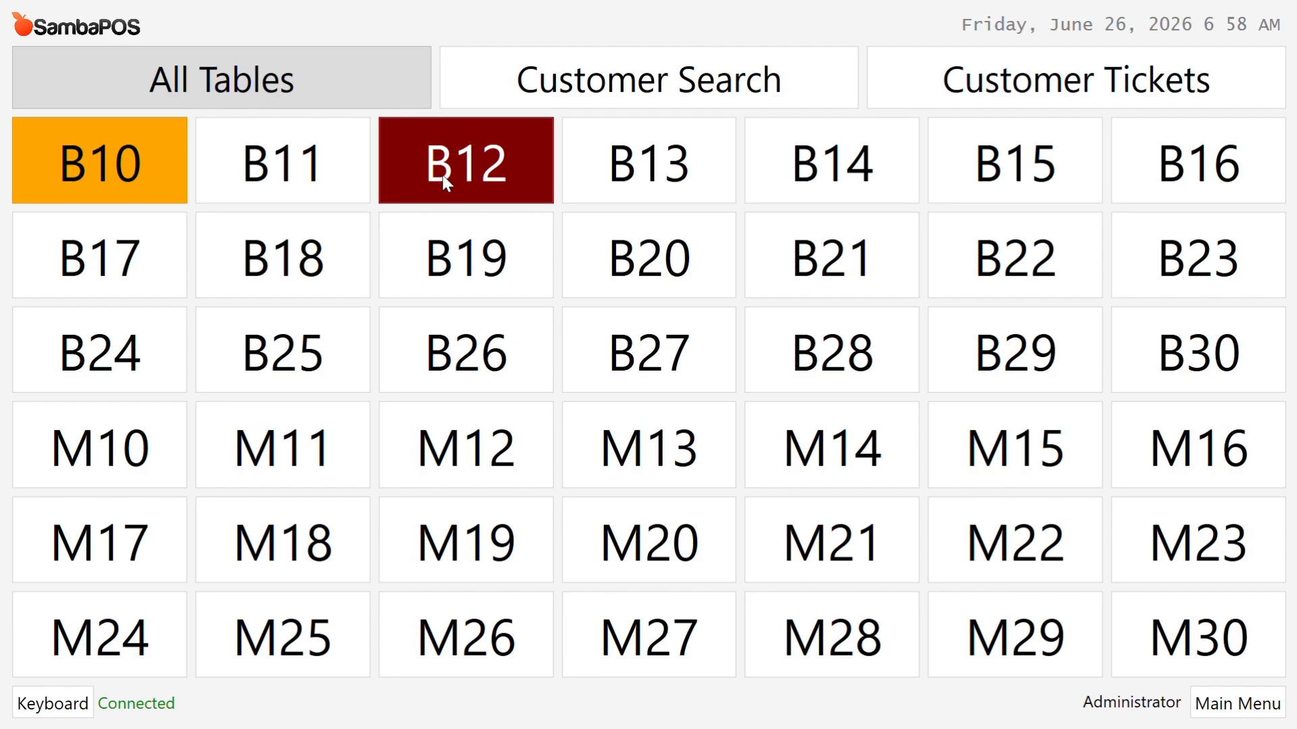
# Step: Settle table B12's full 26,000.00 by Bank Transfer, then open table B10's ticket
pyautogui.click(485, 155)
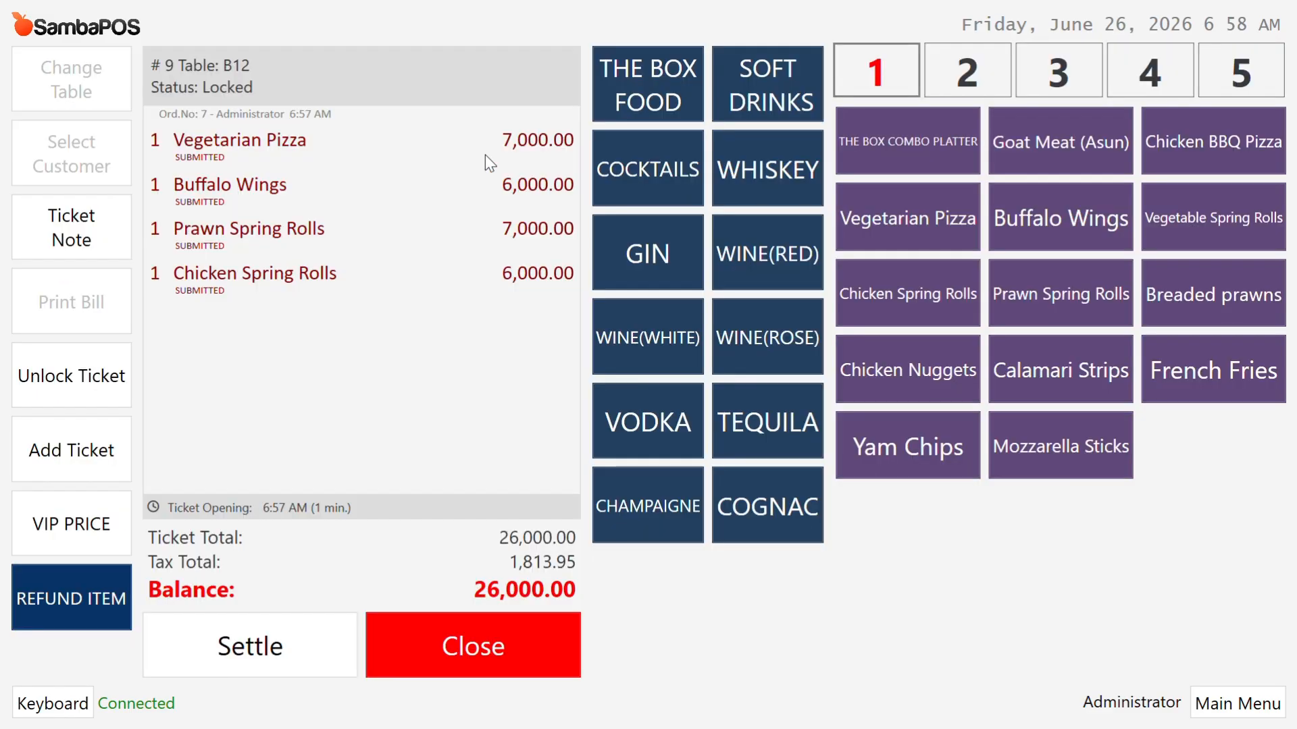
pyautogui.click(462, 164)
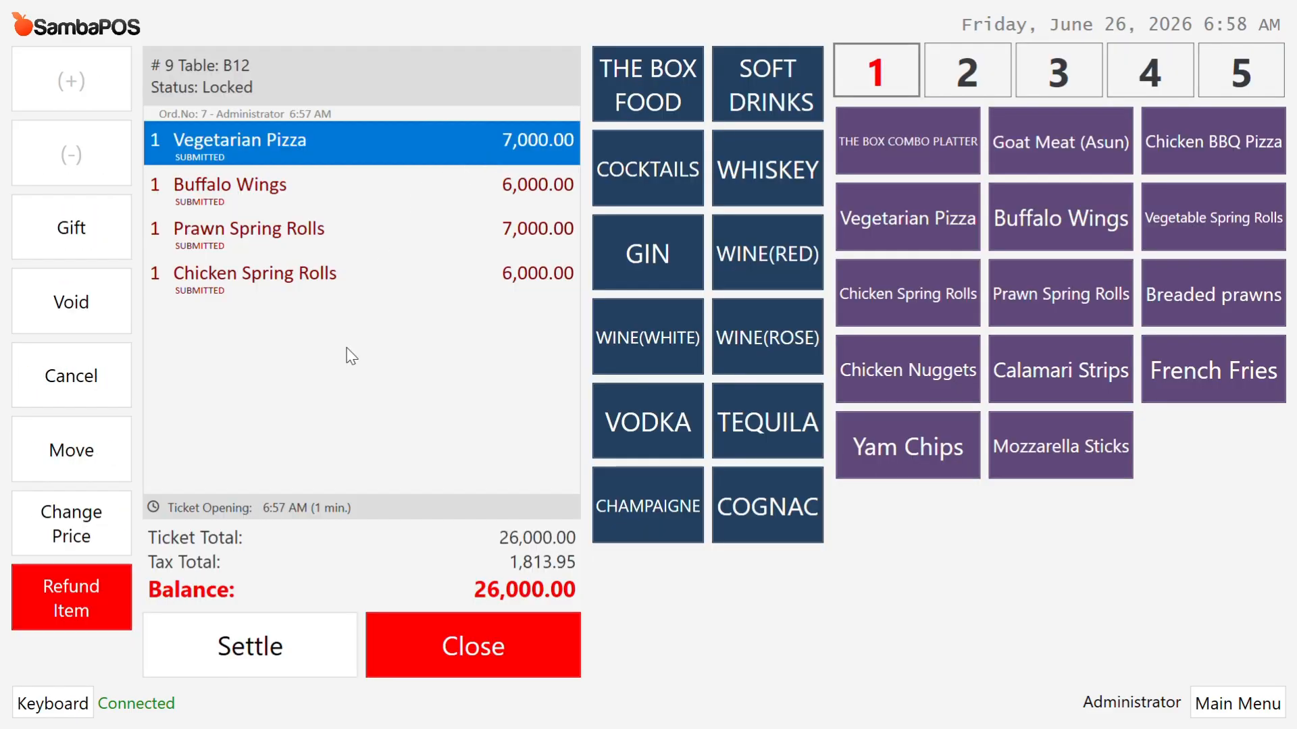
pyautogui.click(289, 633)
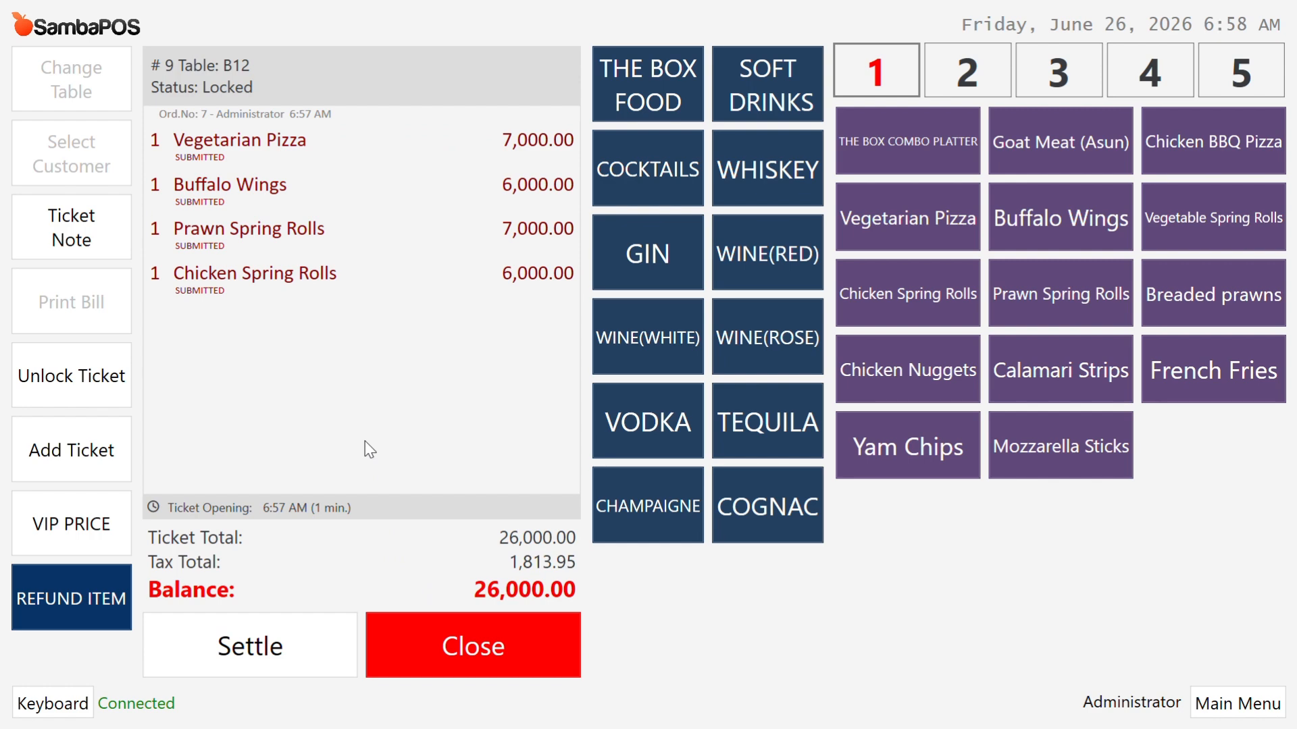
pyautogui.click(266, 653)
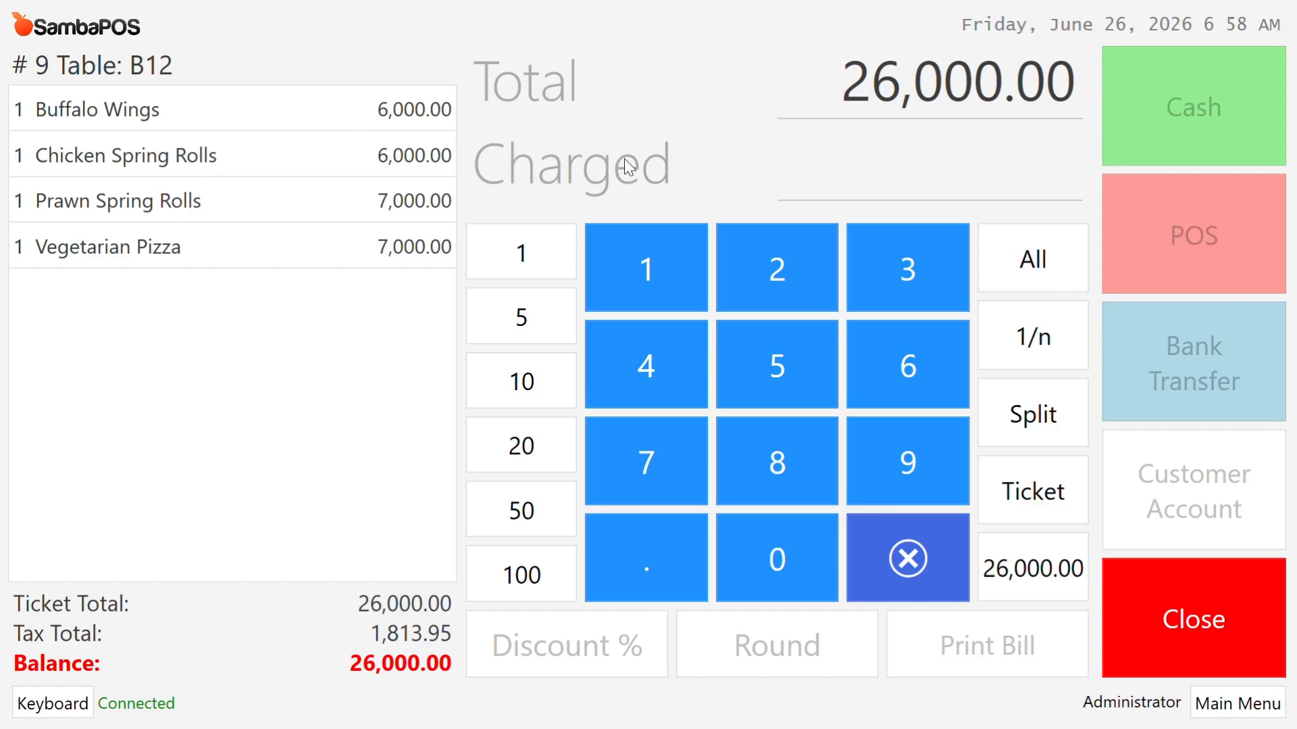
pyautogui.click(1048, 265)
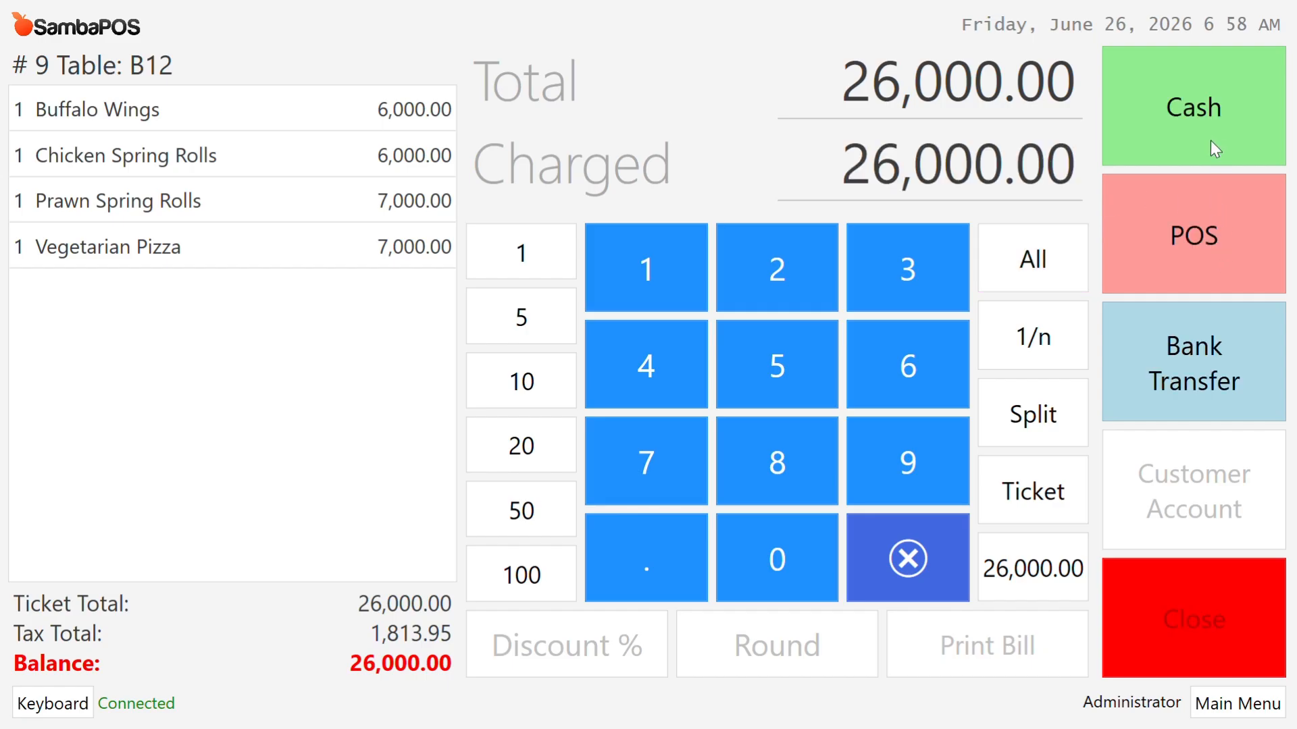
pyautogui.click(1228, 367)
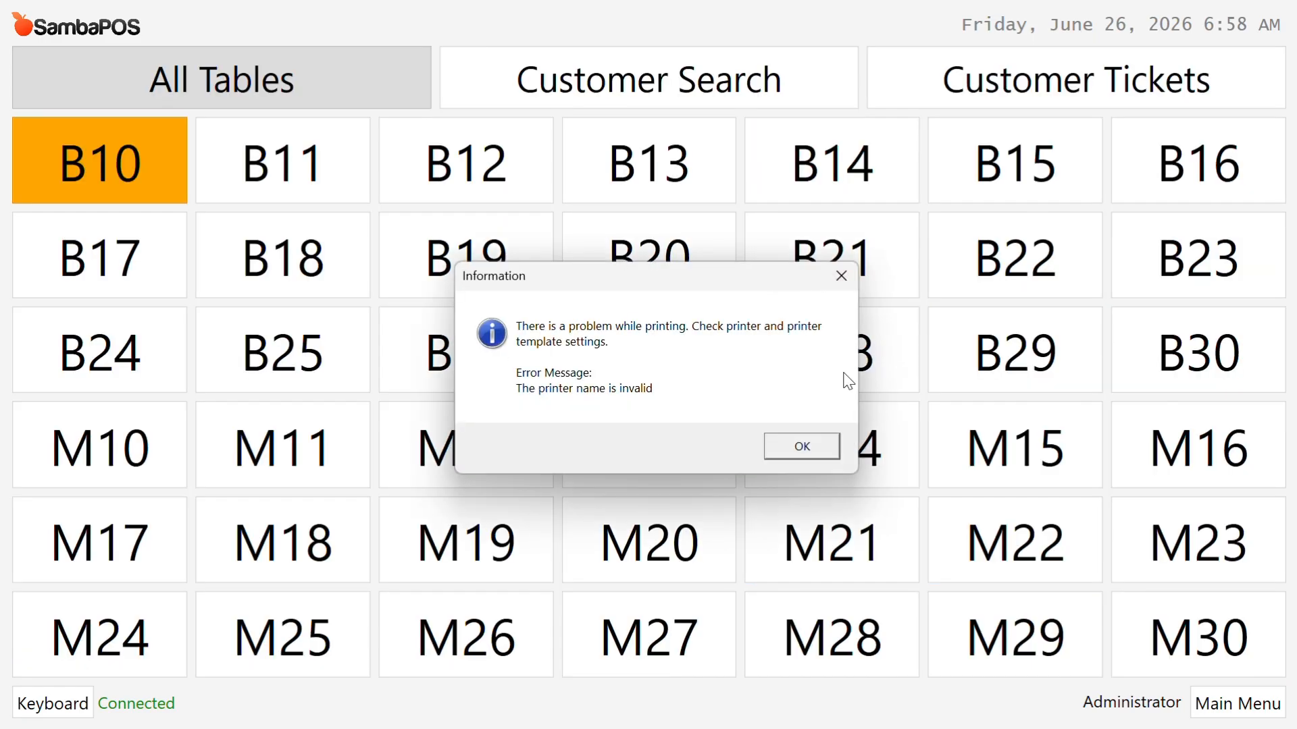
pyautogui.click(804, 446)
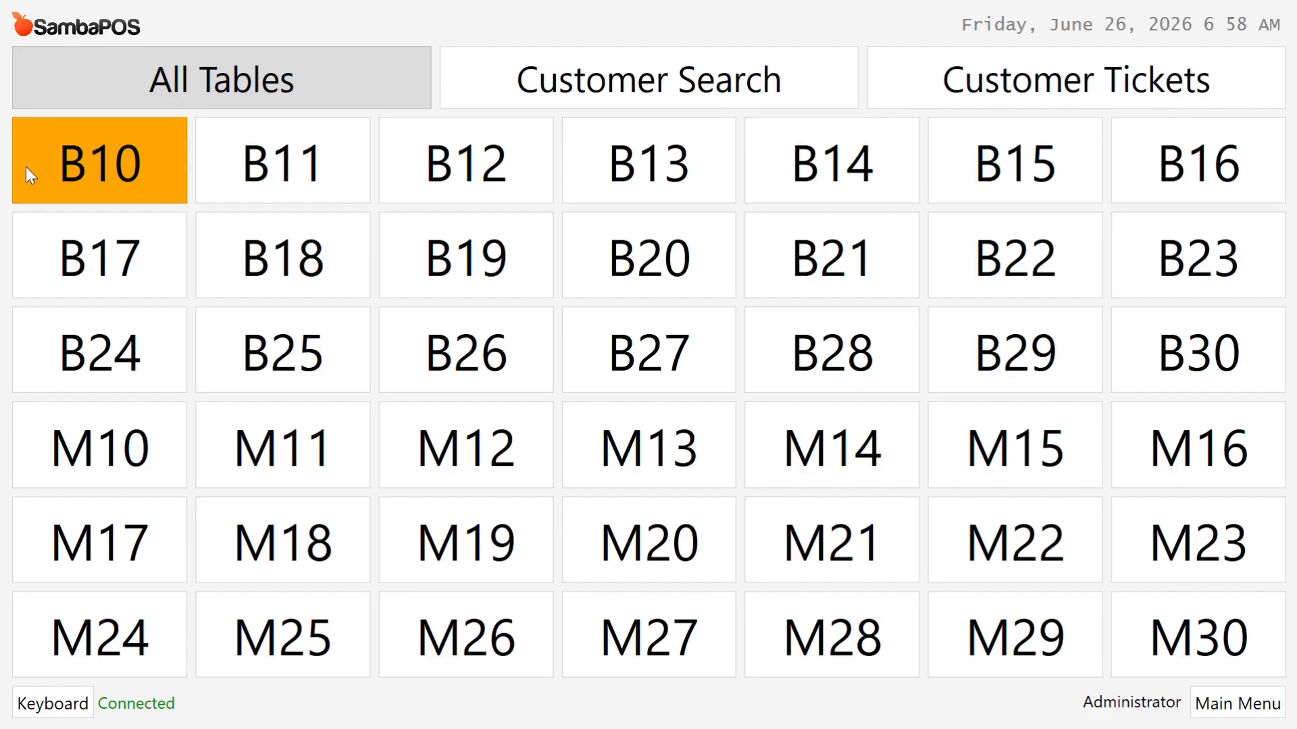
pyautogui.click(102, 152)
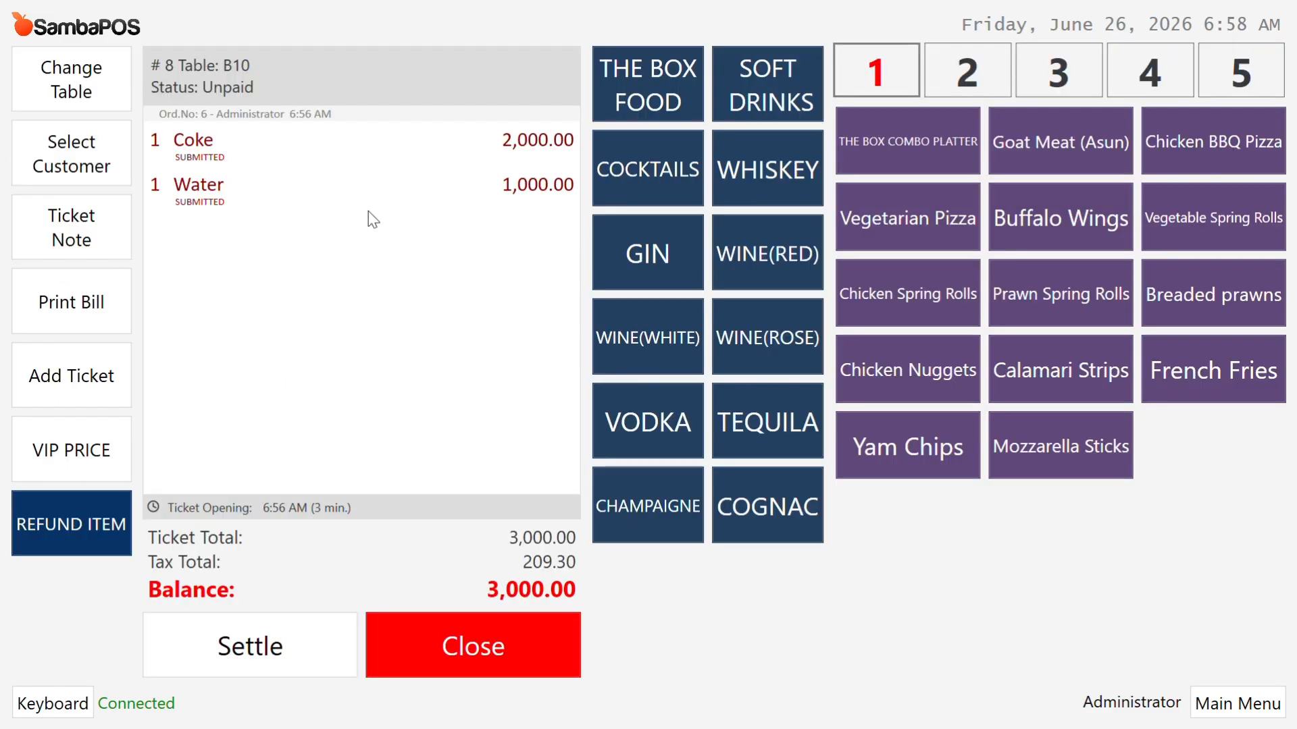
# Step: Settle table B10's full 3,000.00 balance as a POS card payment
pyautogui.click(295, 655)
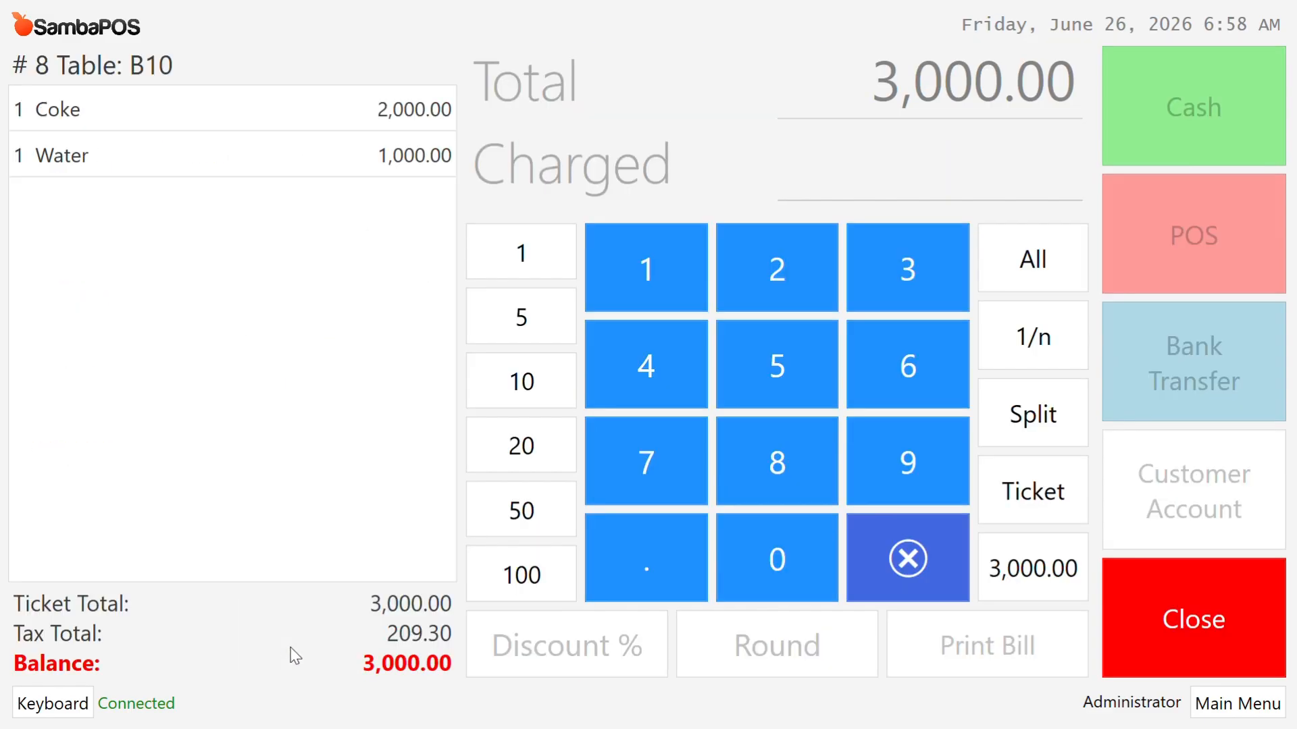
pyautogui.click(1034, 261)
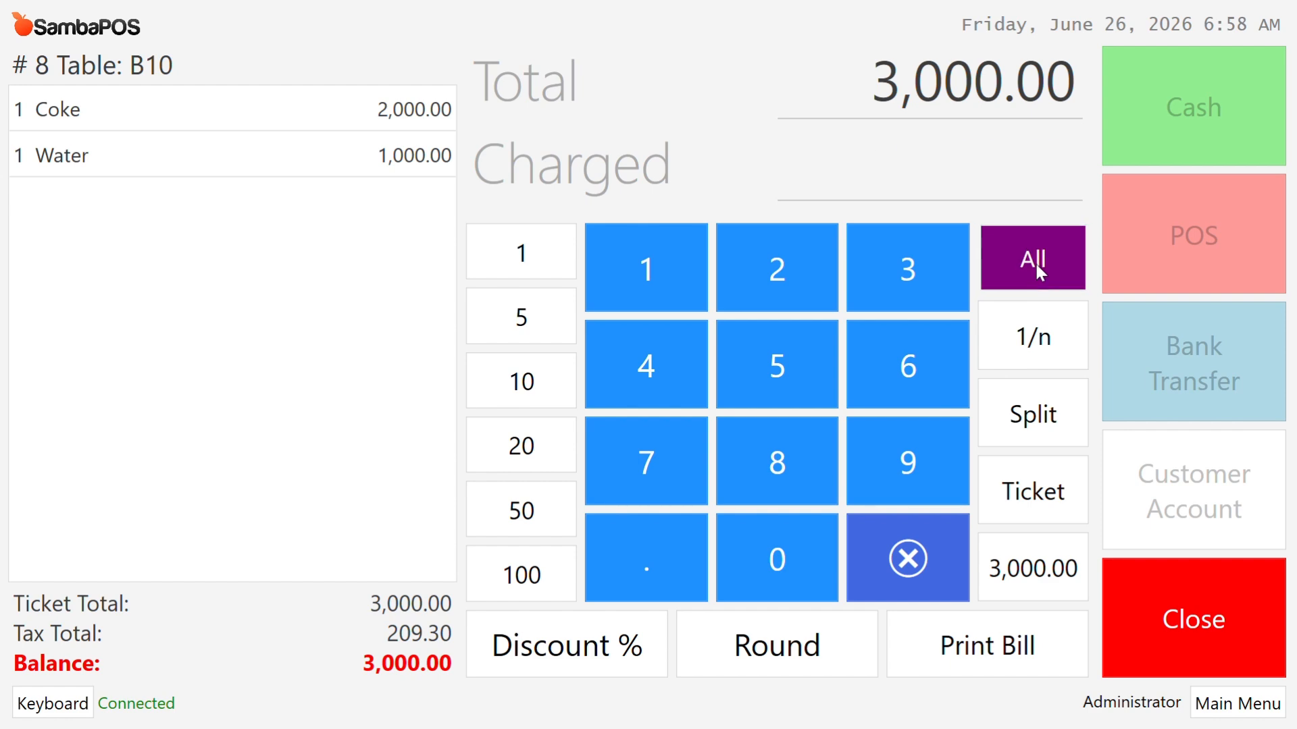
pyautogui.click(1194, 246)
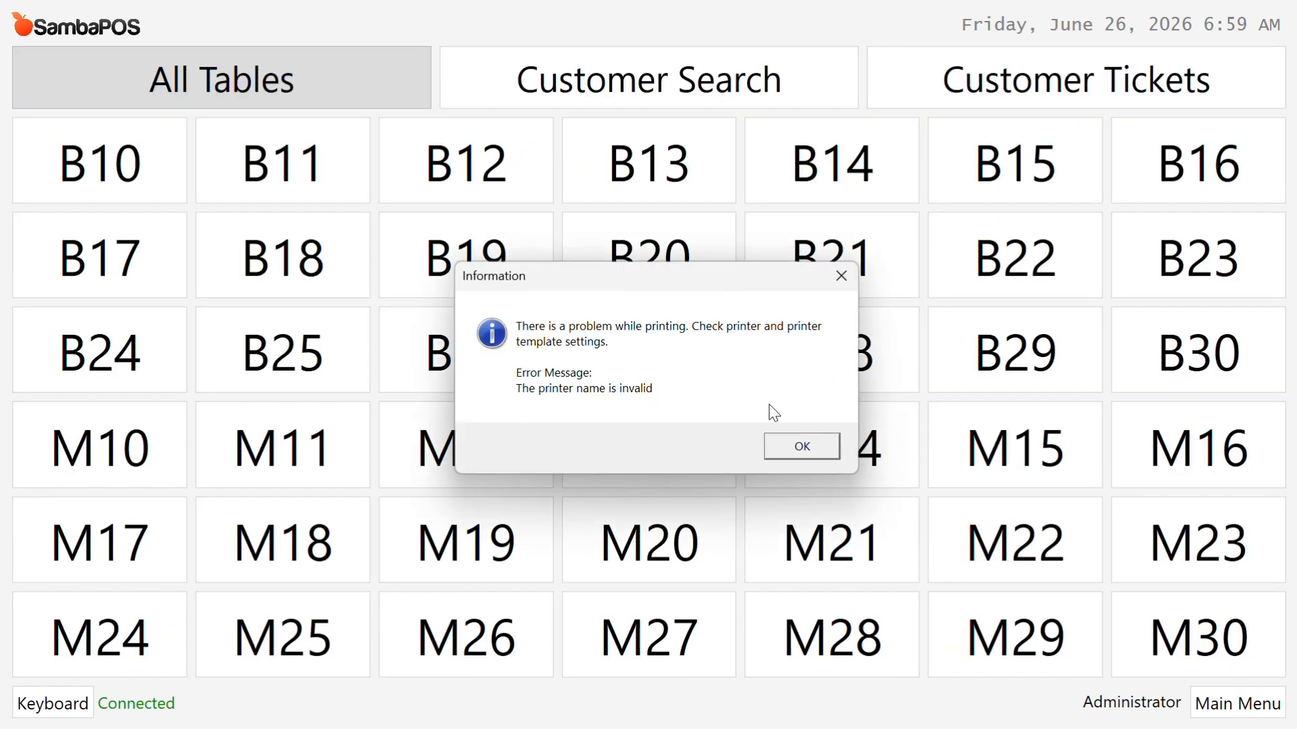
pyautogui.click(803, 451)
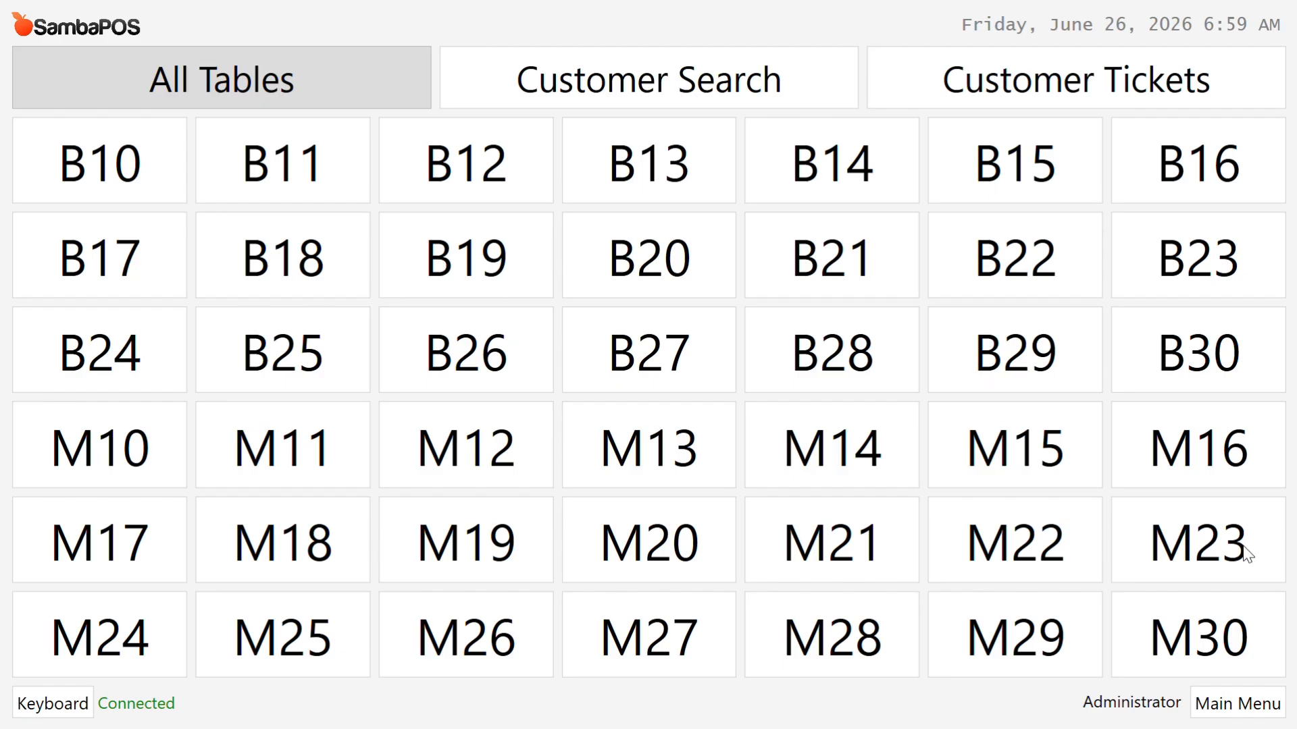
# Step: Open the Work Period Report for Today and scroll to its Incomes, Tickets and Item Sales tables
pyautogui.click(1217, 709)
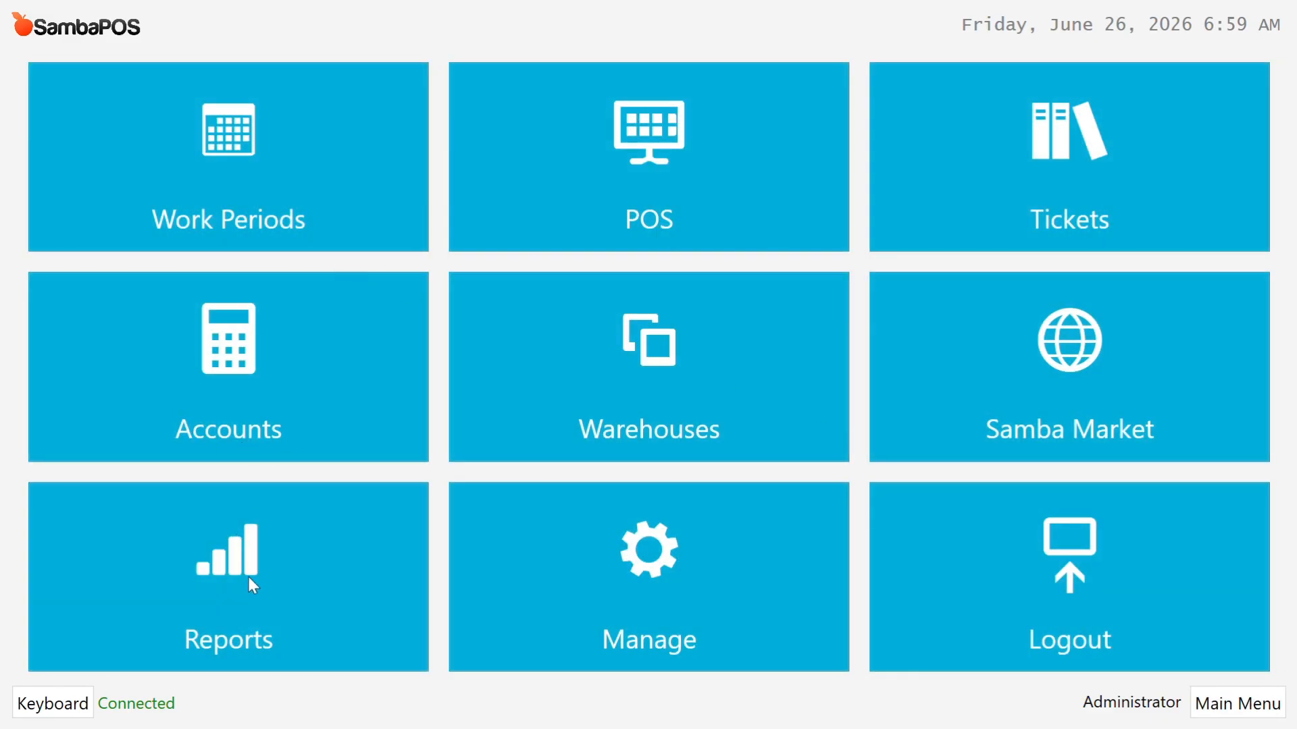
pyautogui.click(275, 584)
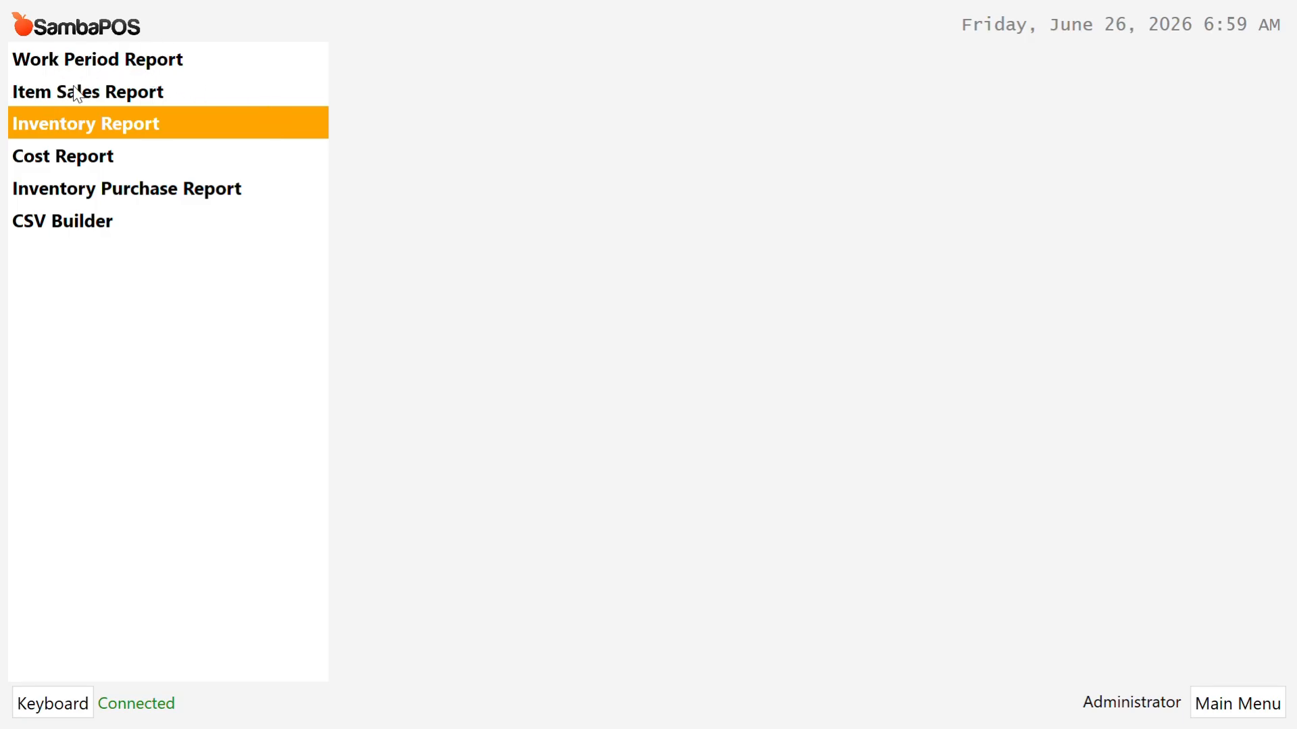
pyautogui.click(148, 60)
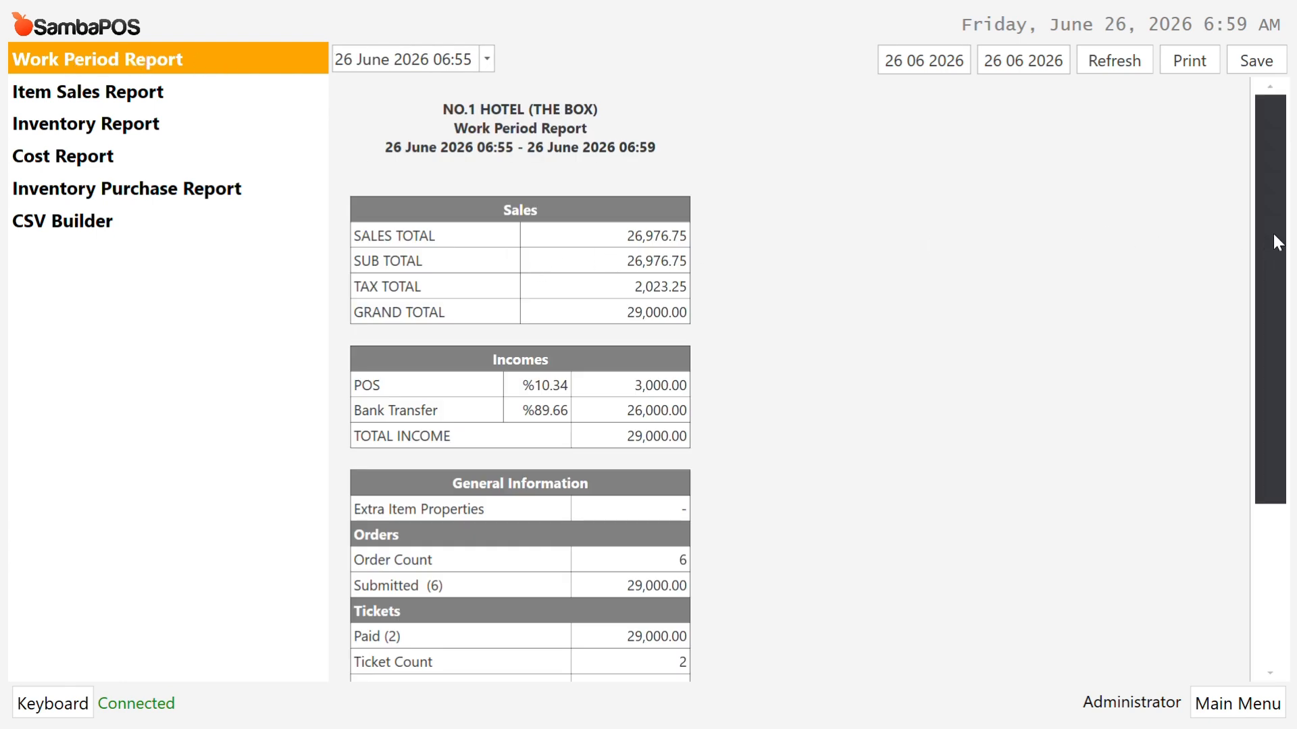
pyautogui.moveTo(1273, 234); pyautogui.dragTo(1292, 291)
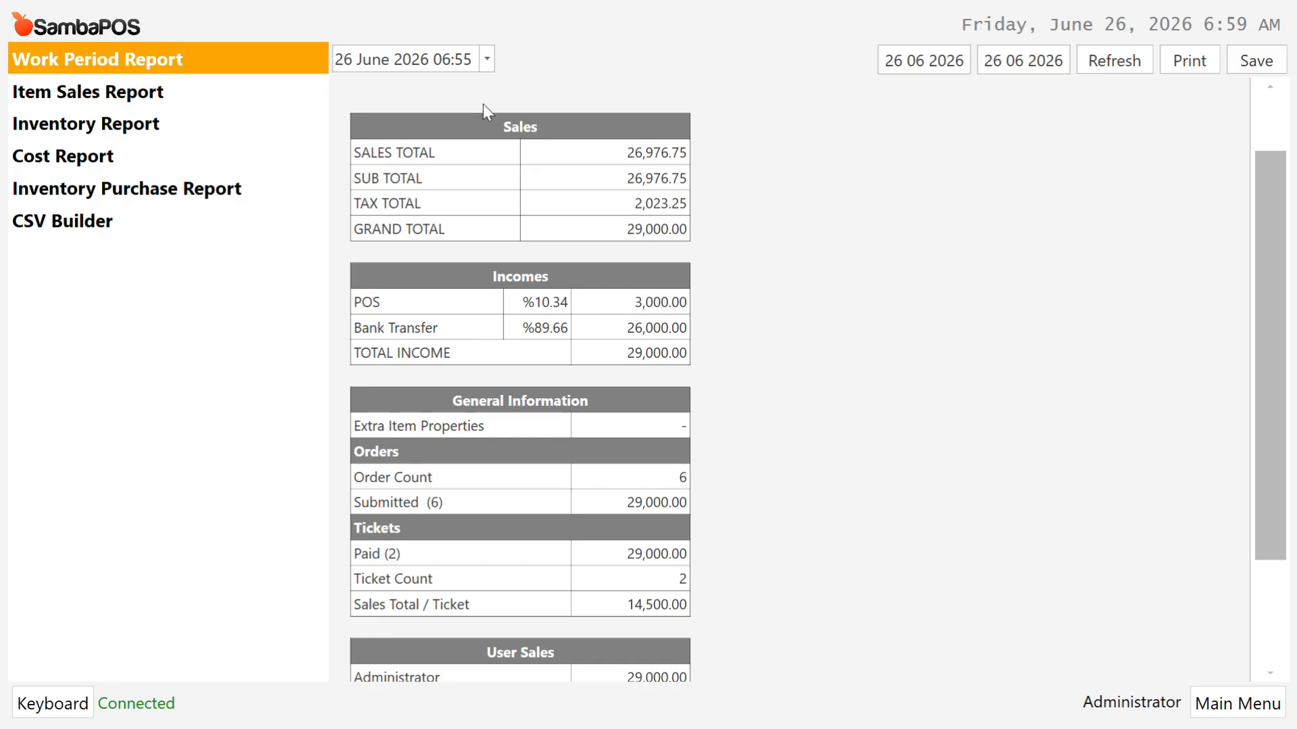
pyautogui.click(488, 59)
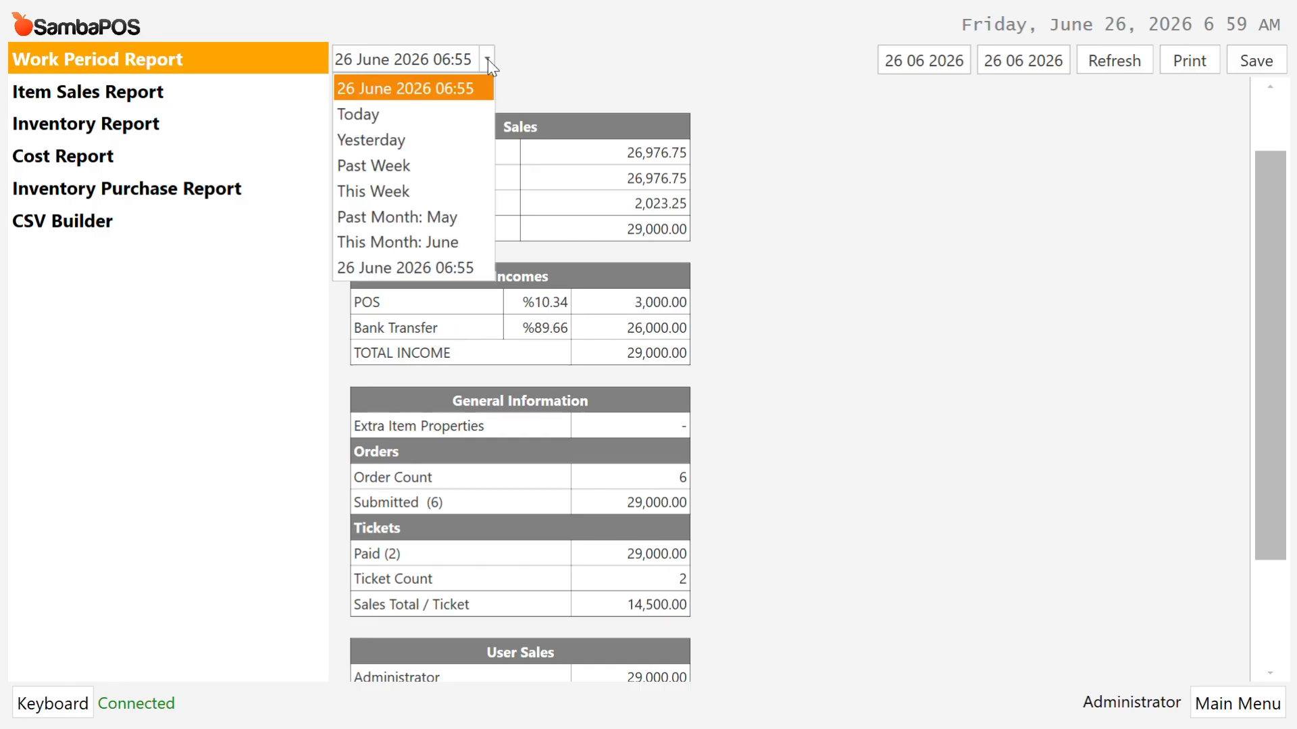
pyautogui.click(380, 116)
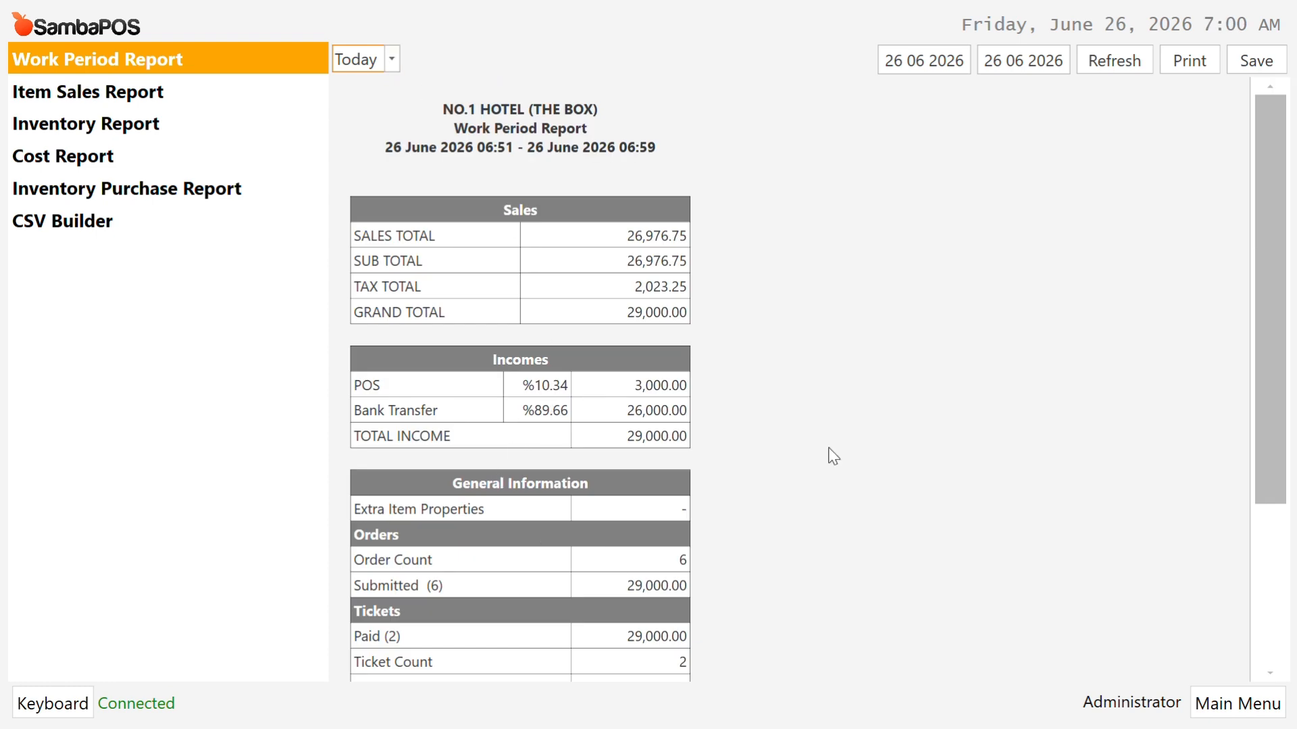
pyautogui.moveTo(1294, 213); pyautogui.dragTo(1265, 435)
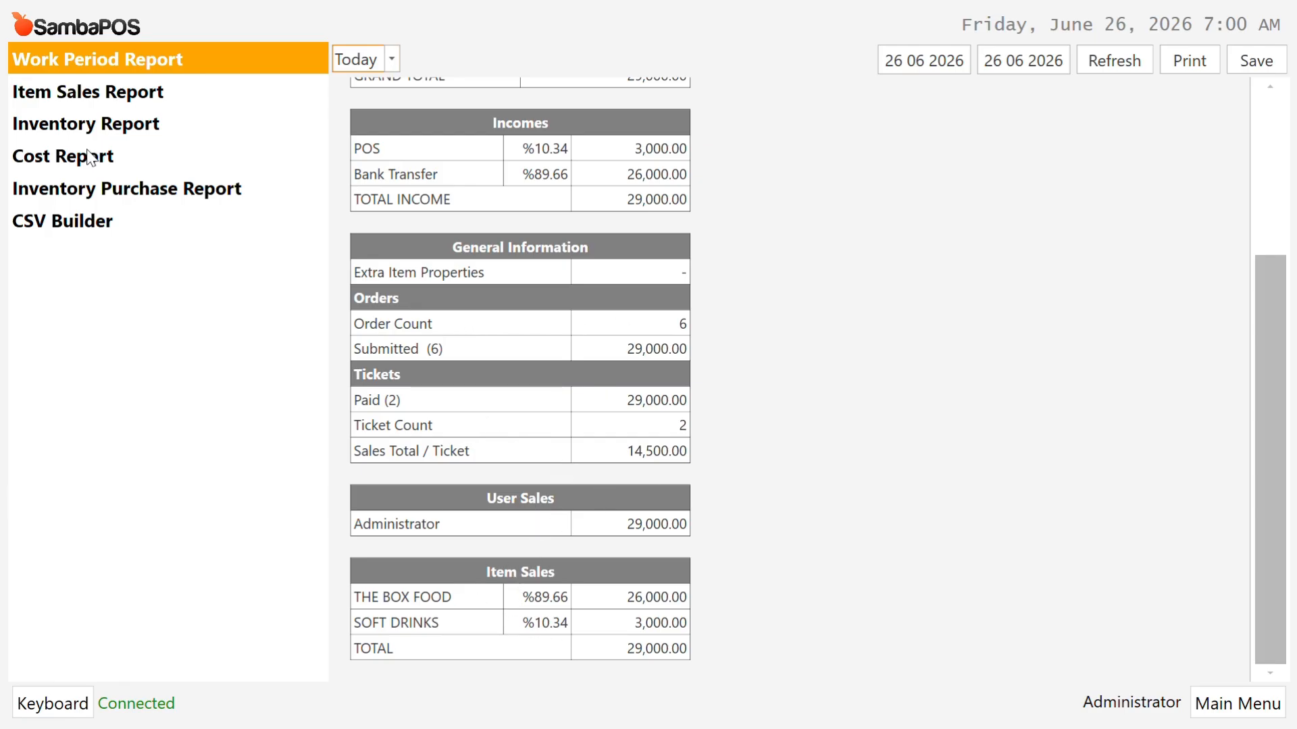
# Step: Show the Item Sales Report for Yesterday and scroll to its Product table totalling 253,000.00
pyautogui.click(101, 91)
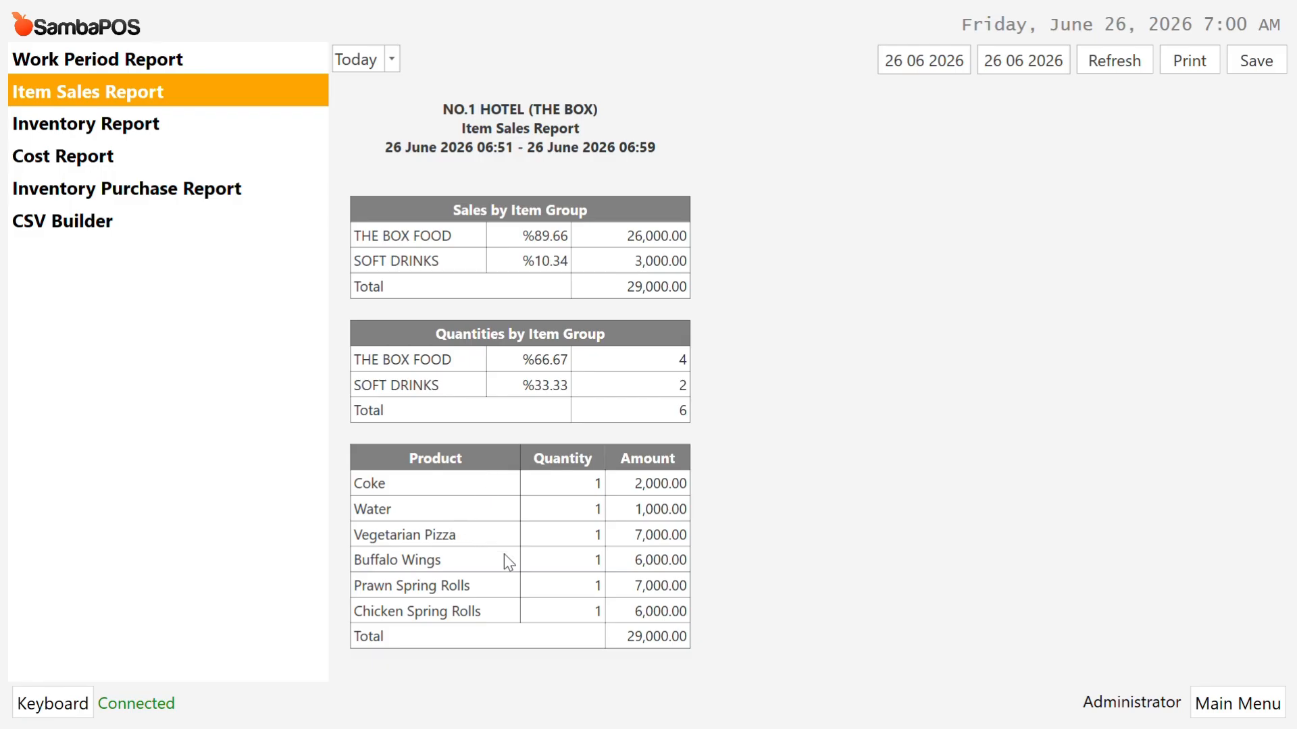
pyautogui.click(398, 59)
pyautogui.click(405, 141)
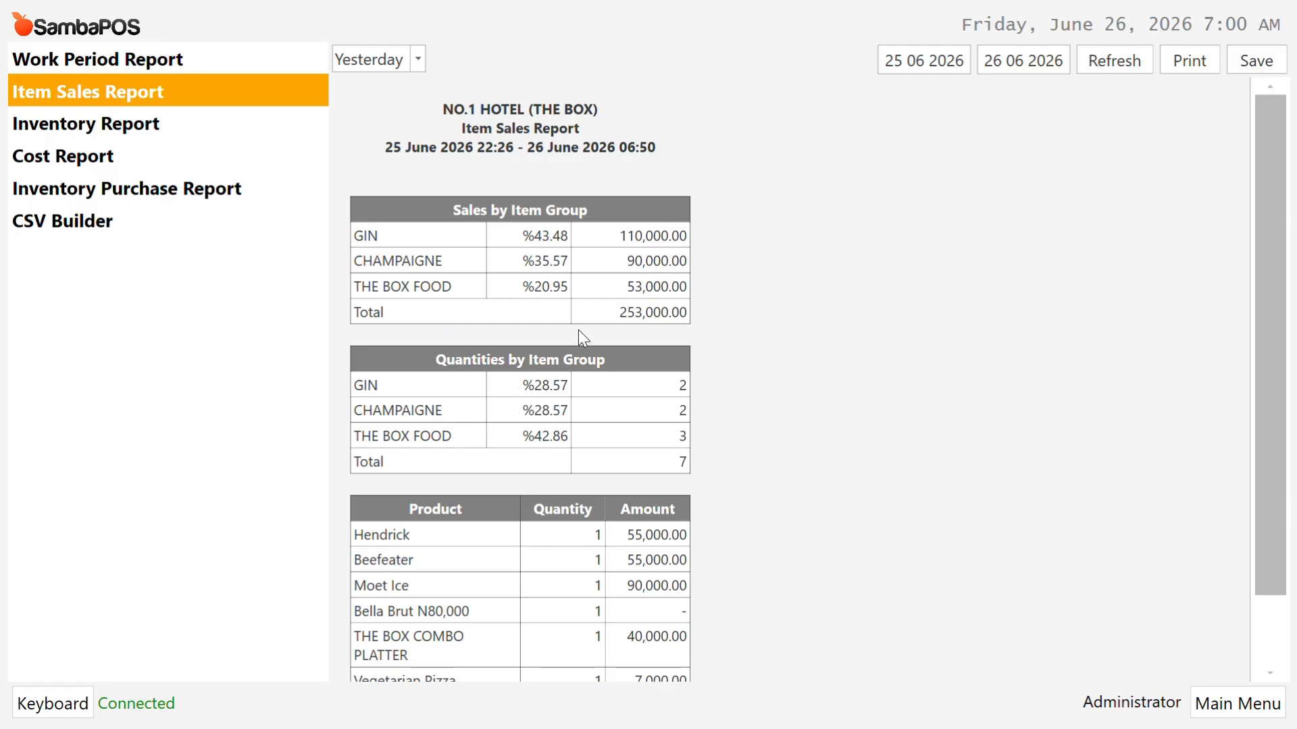
pyautogui.moveTo(1273, 215); pyautogui.dragTo(1274, 286)
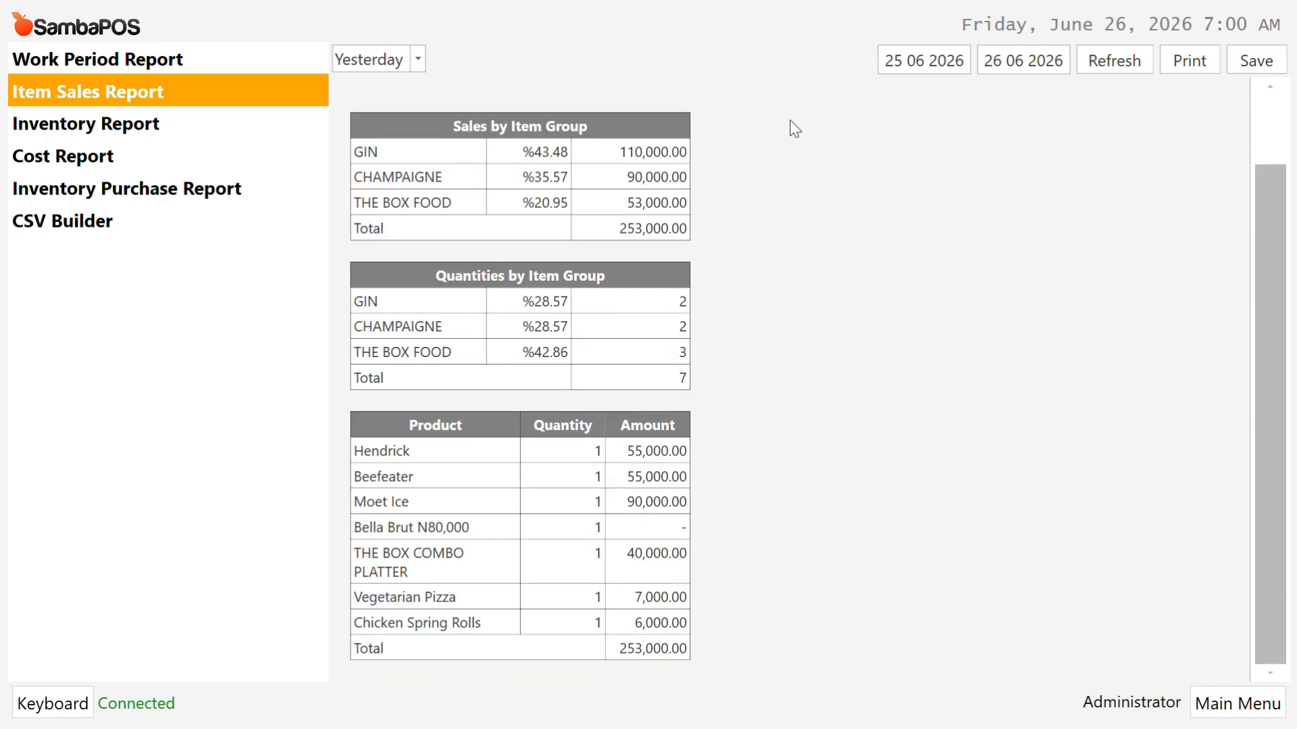
pyautogui.click(419, 58)
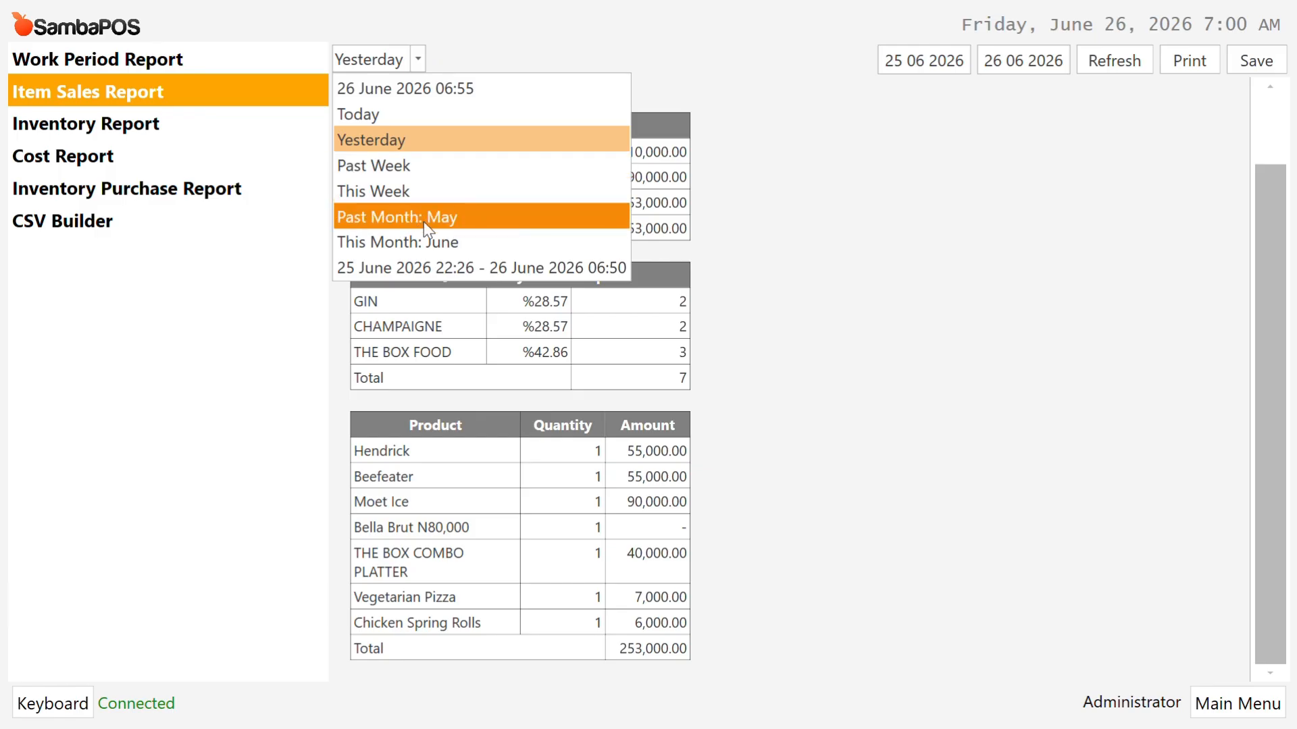
pyautogui.click(780, 267)
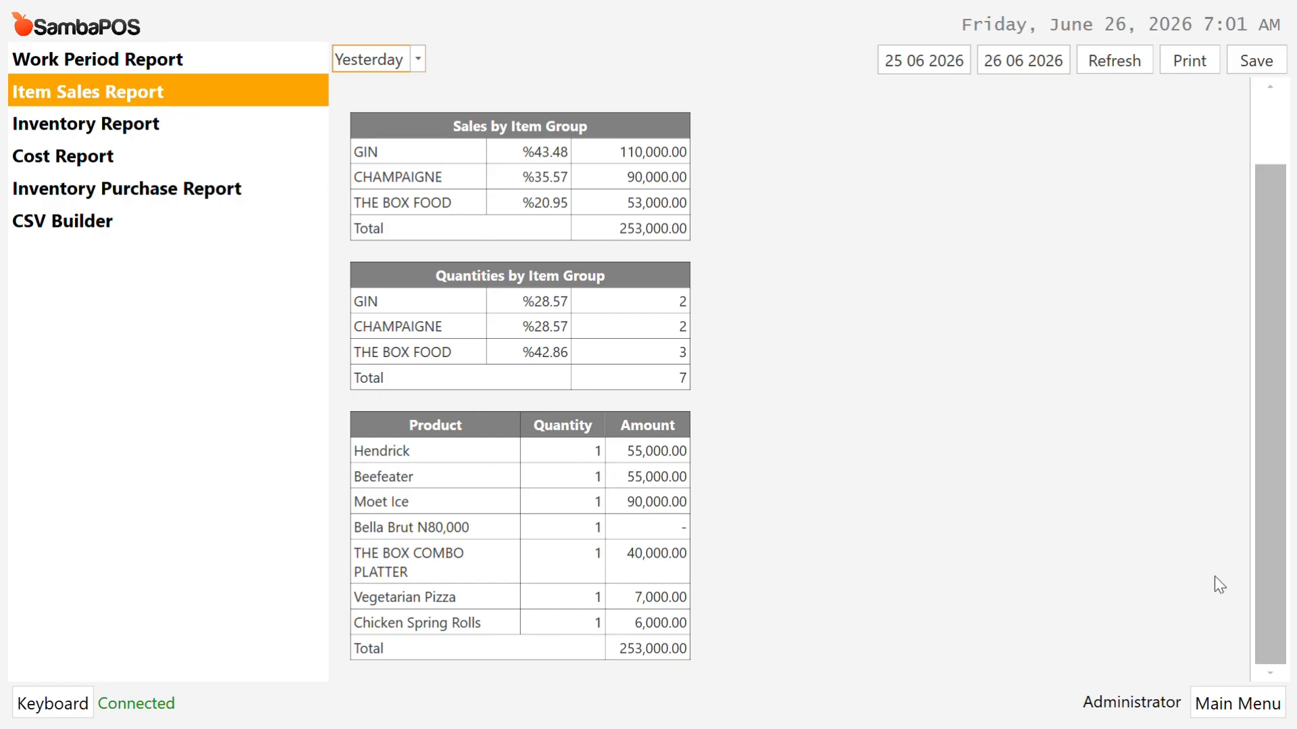
# Step: View the Sales account's details filtered to All transactions, refresh, then return to the main menu
pyautogui.click(1229, 707)
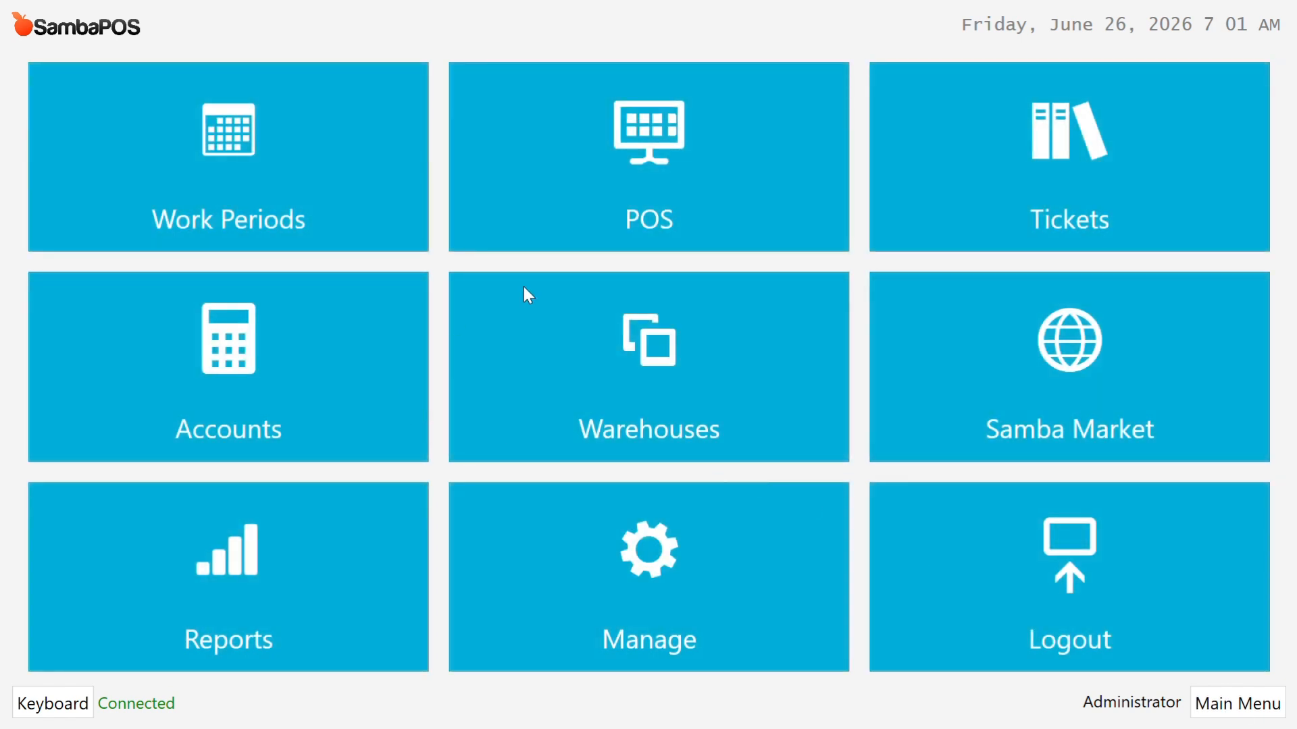
pyautogui.click(246, 382)
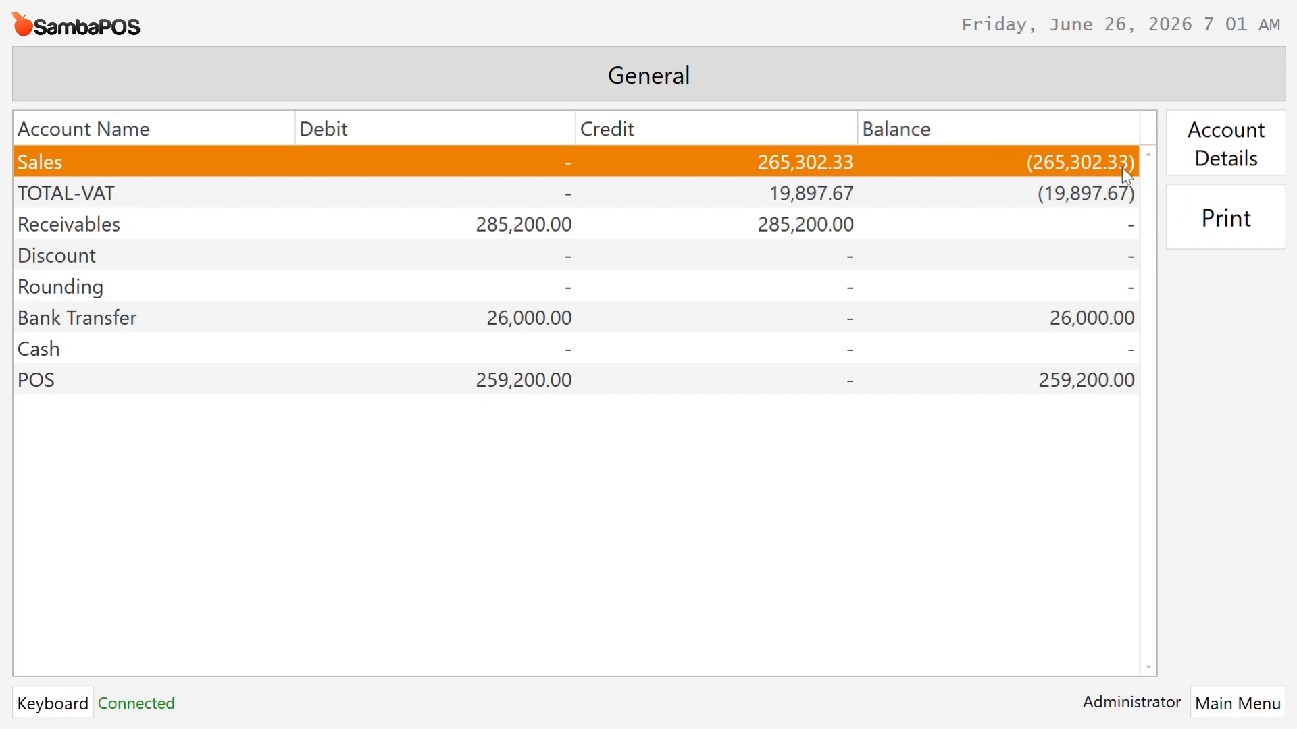
pyautogui.click(1238, 163)
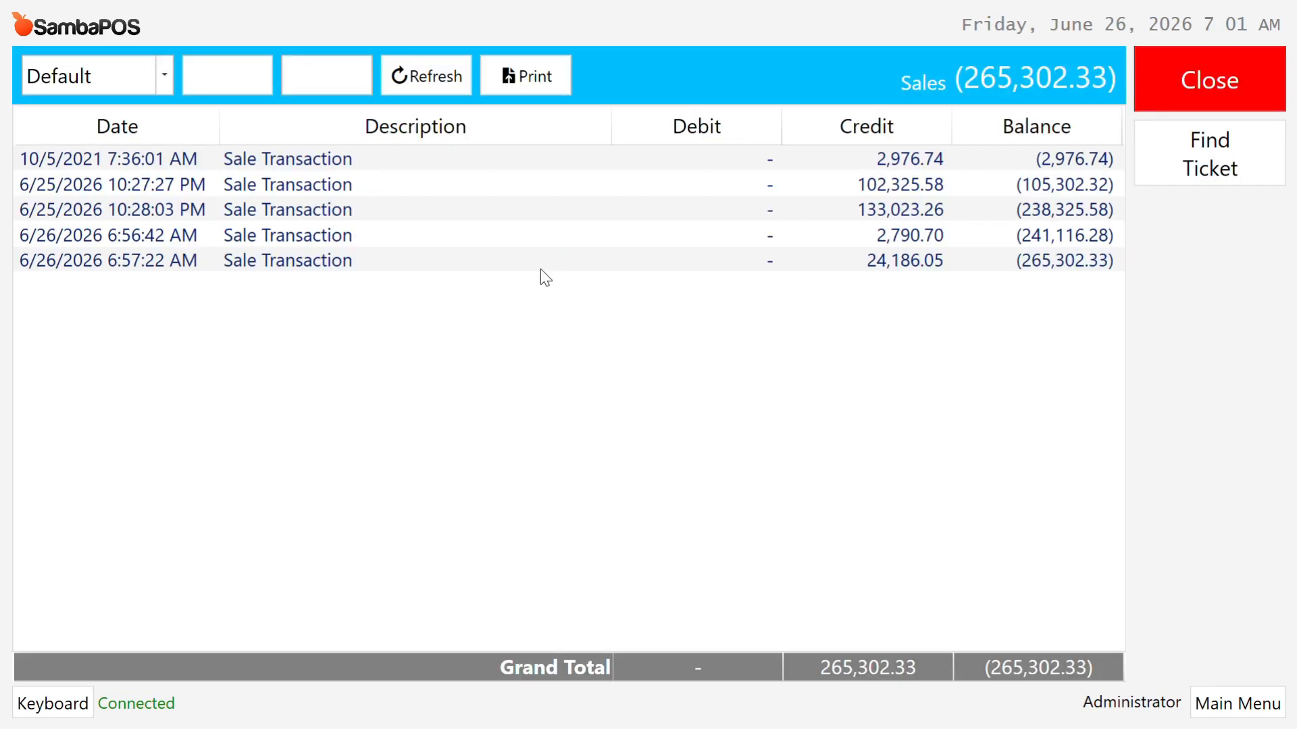
pyautogui.click(294, 186)
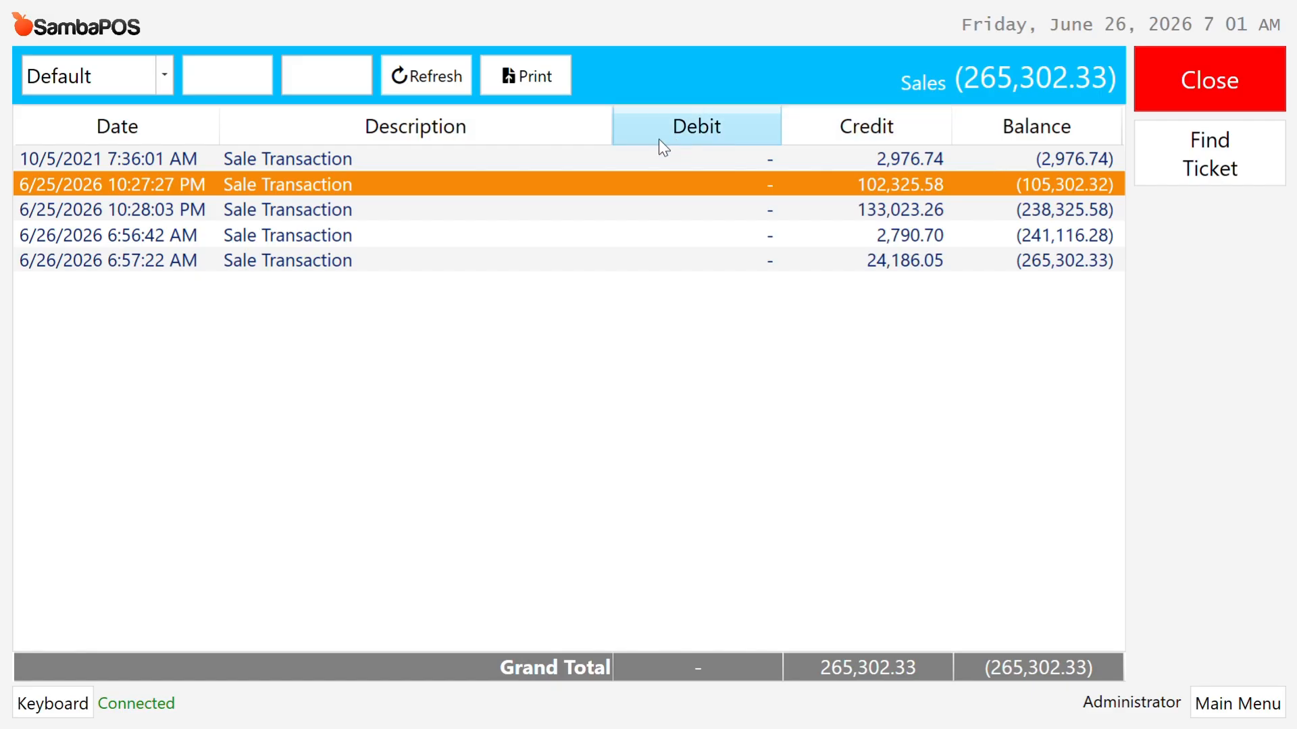
pyautogui.click(162, 77)
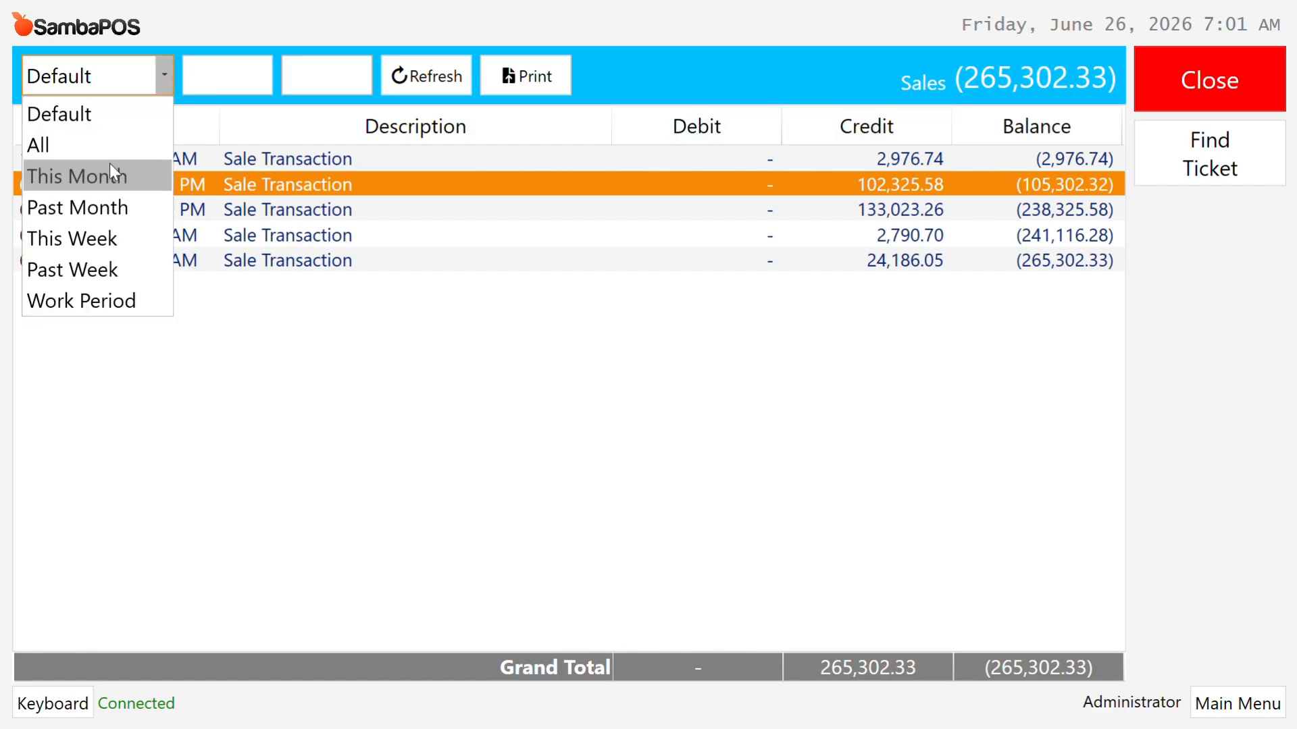
pyautogui.click(98, 141)
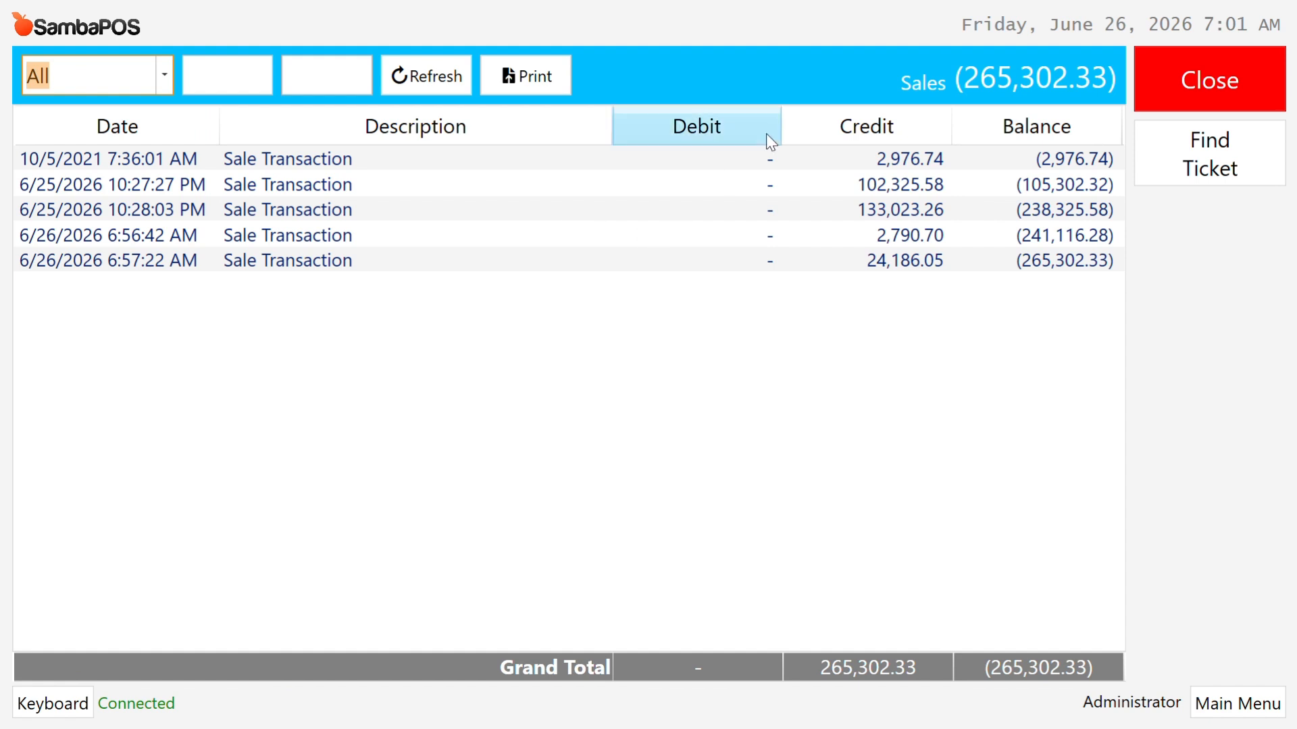
pyautogui.click(420, 87)
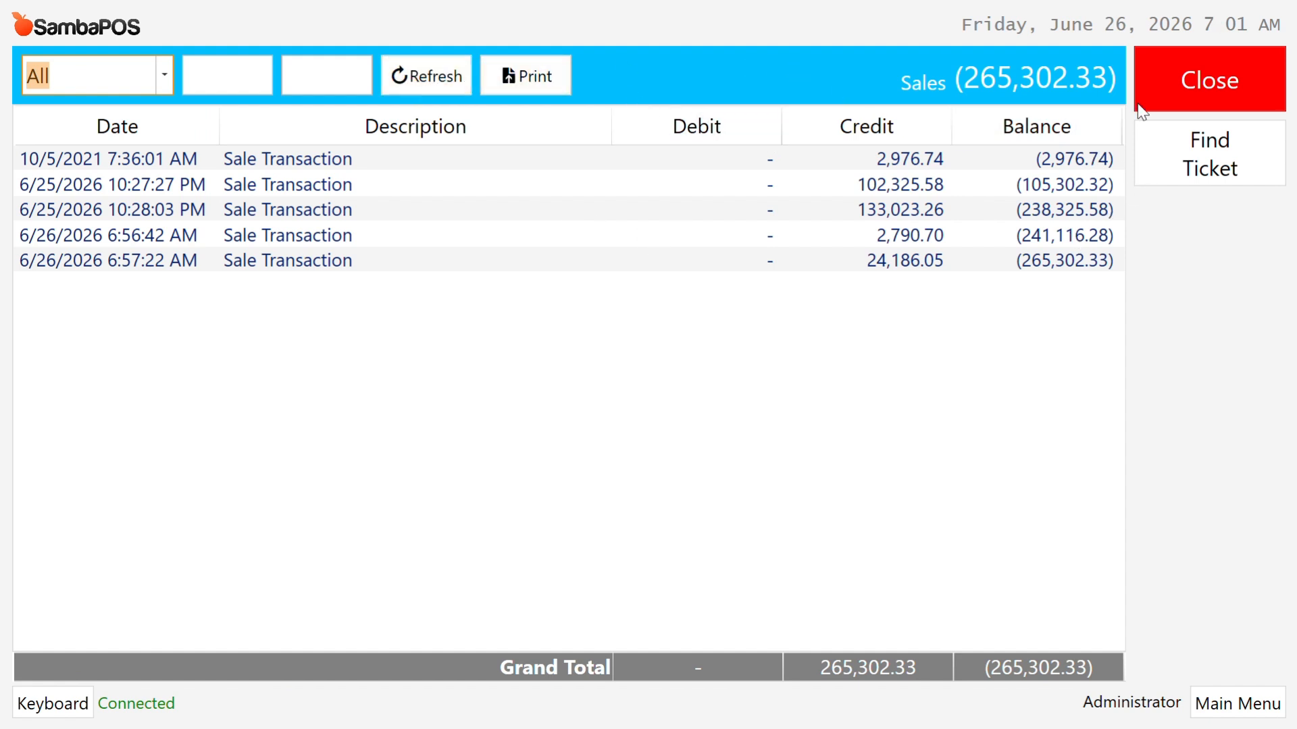
pyautogui.click(1271, 711)
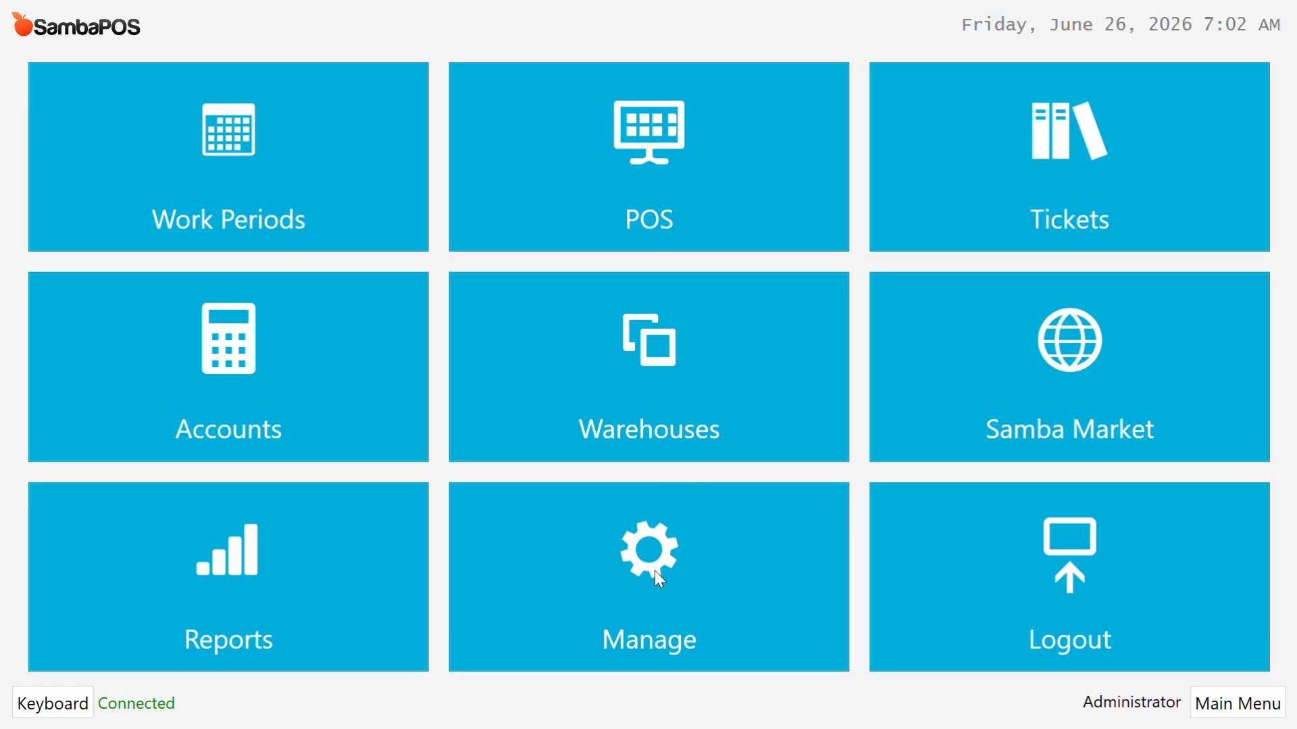
# Step: Go to Manage > Products and show the Product List
pyautogui.click(716, 632)
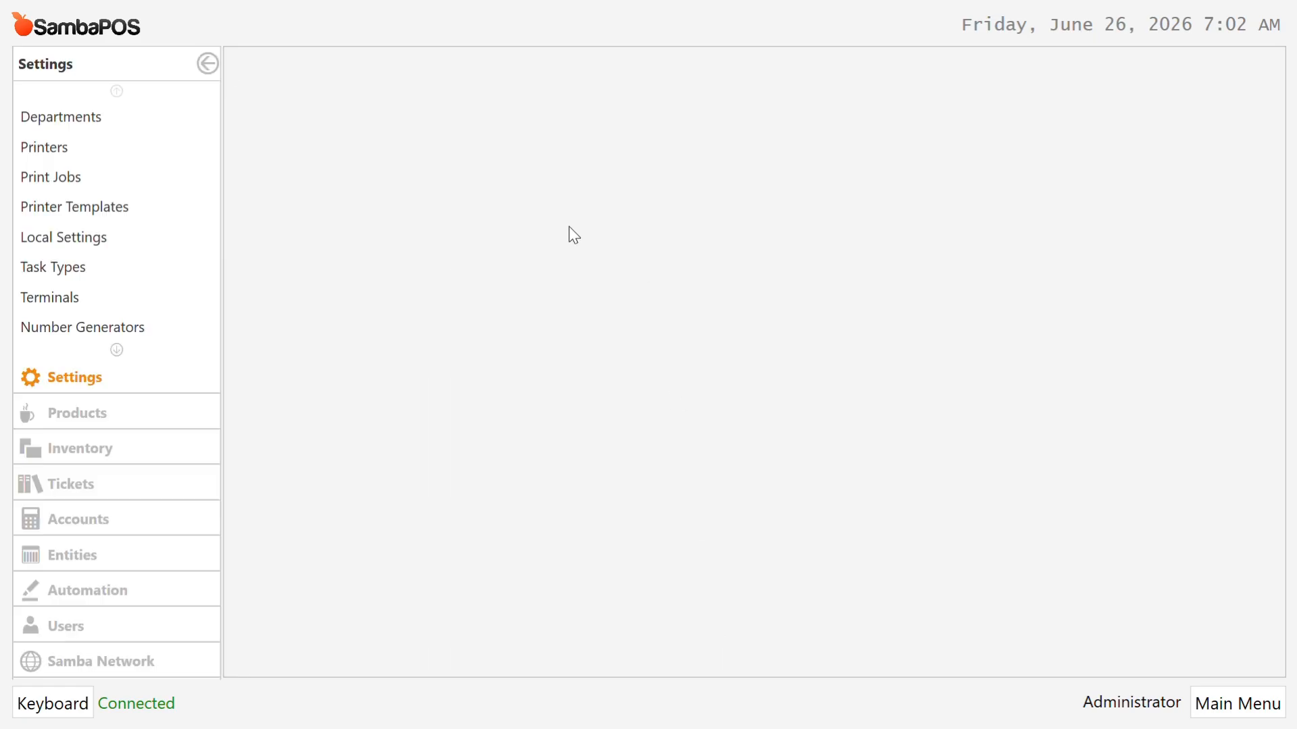
pyautogui.click(120, 349)
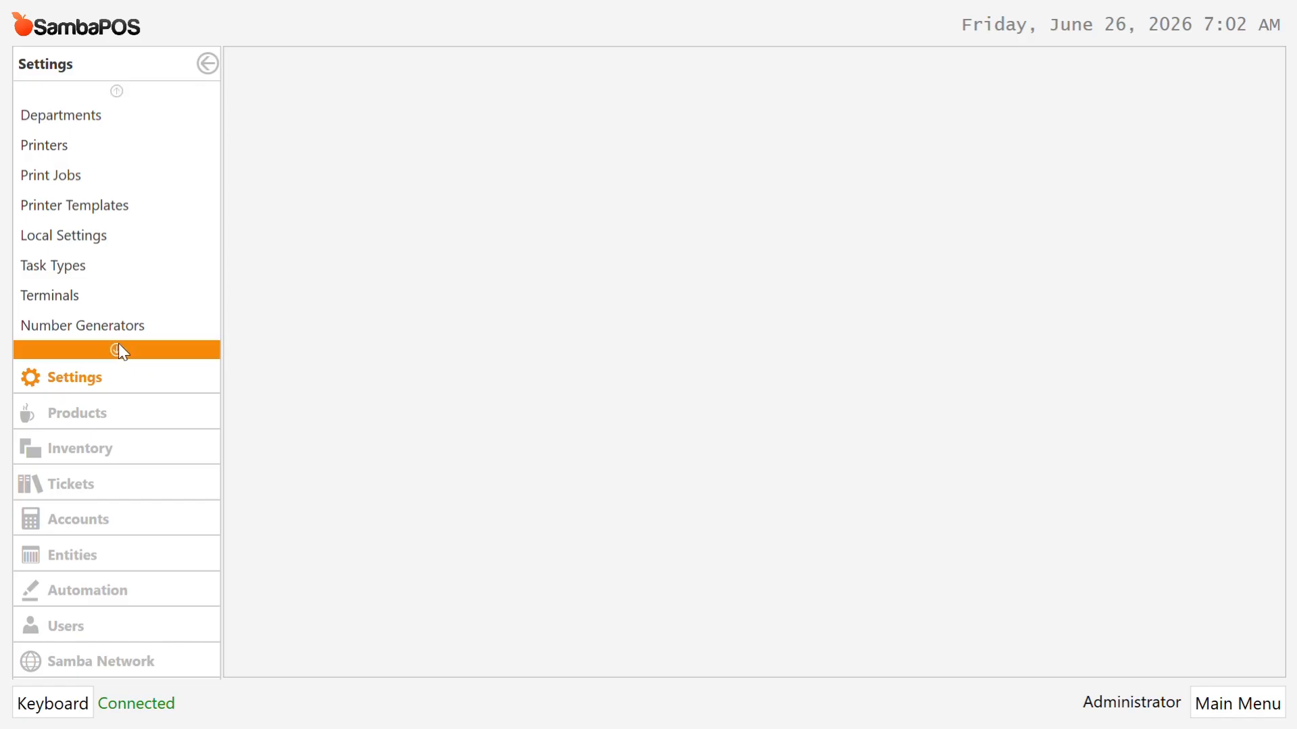
pyautogui.click(81, 417)
pyautogui.click(79, 98)
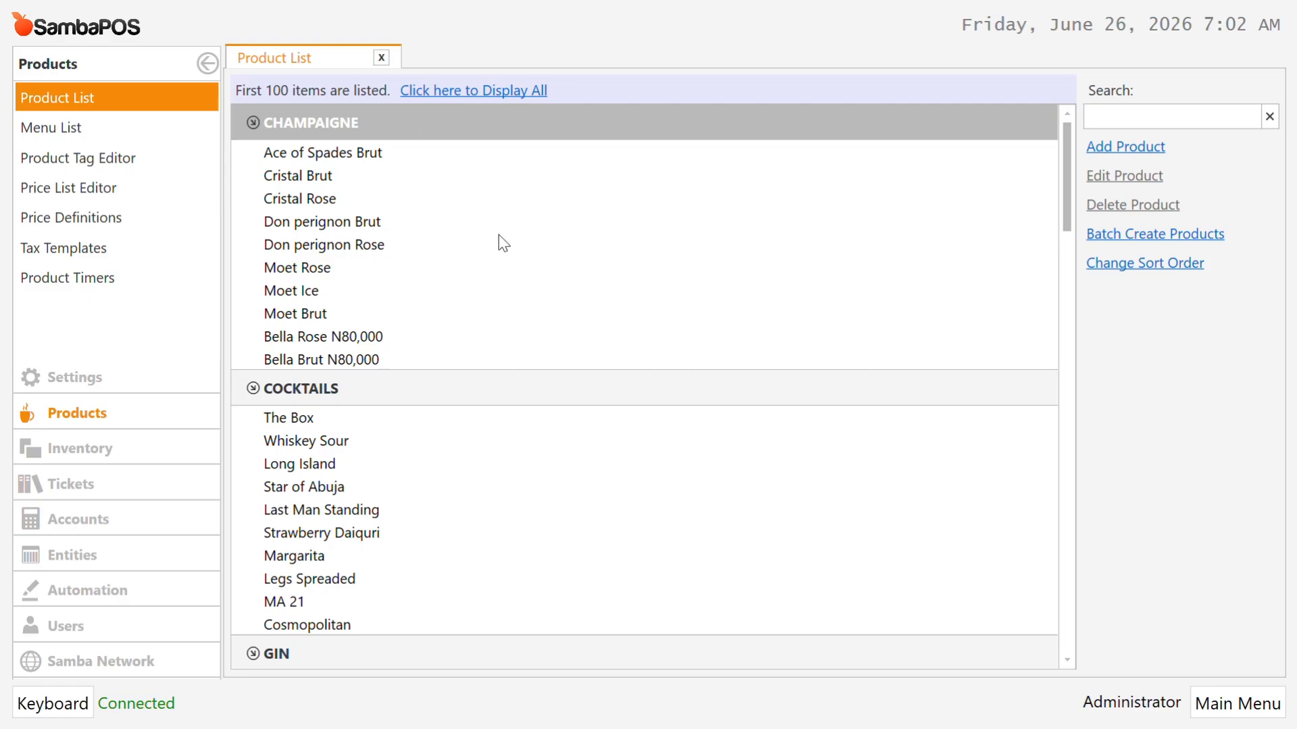
# Step: Review Ace of Spades Brut, with its Normal portion at 350000.00, and save it
pyautogui.click(352, 163)
pyautogui.doubleClick(351, 162)
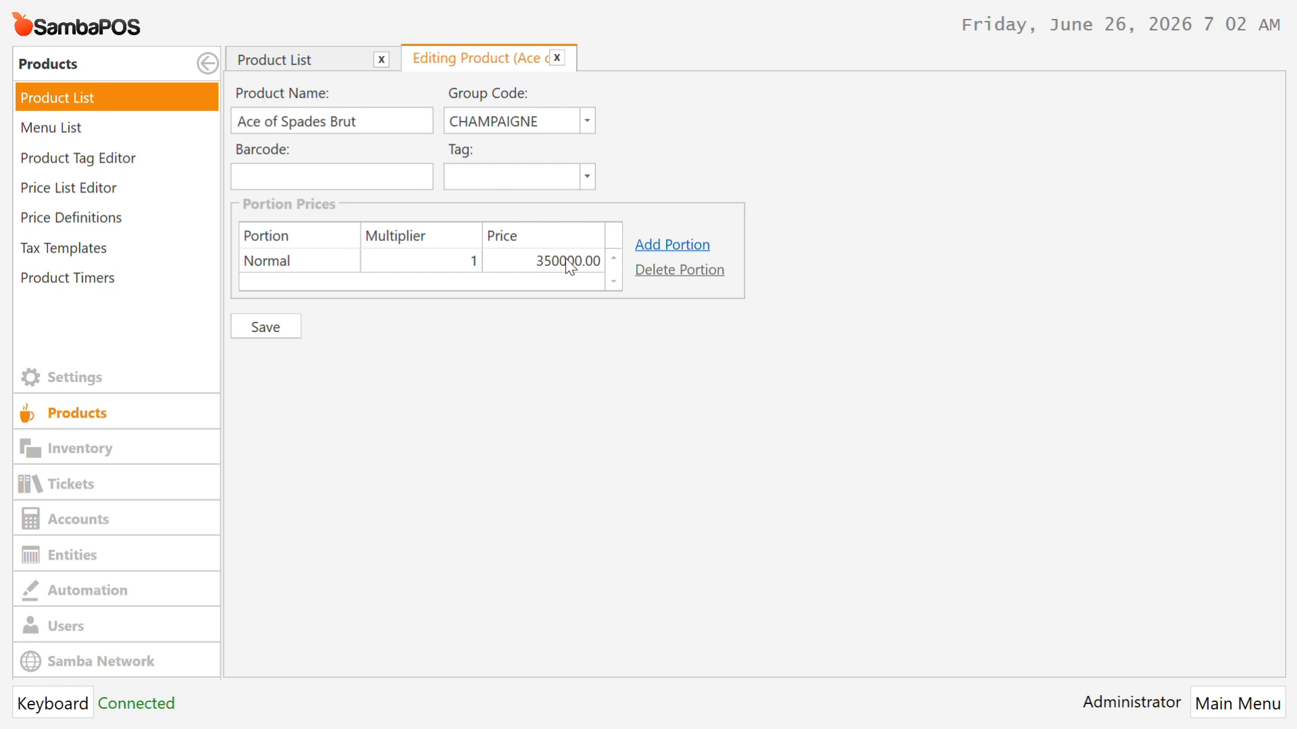
pyautogui.click(268, 325)
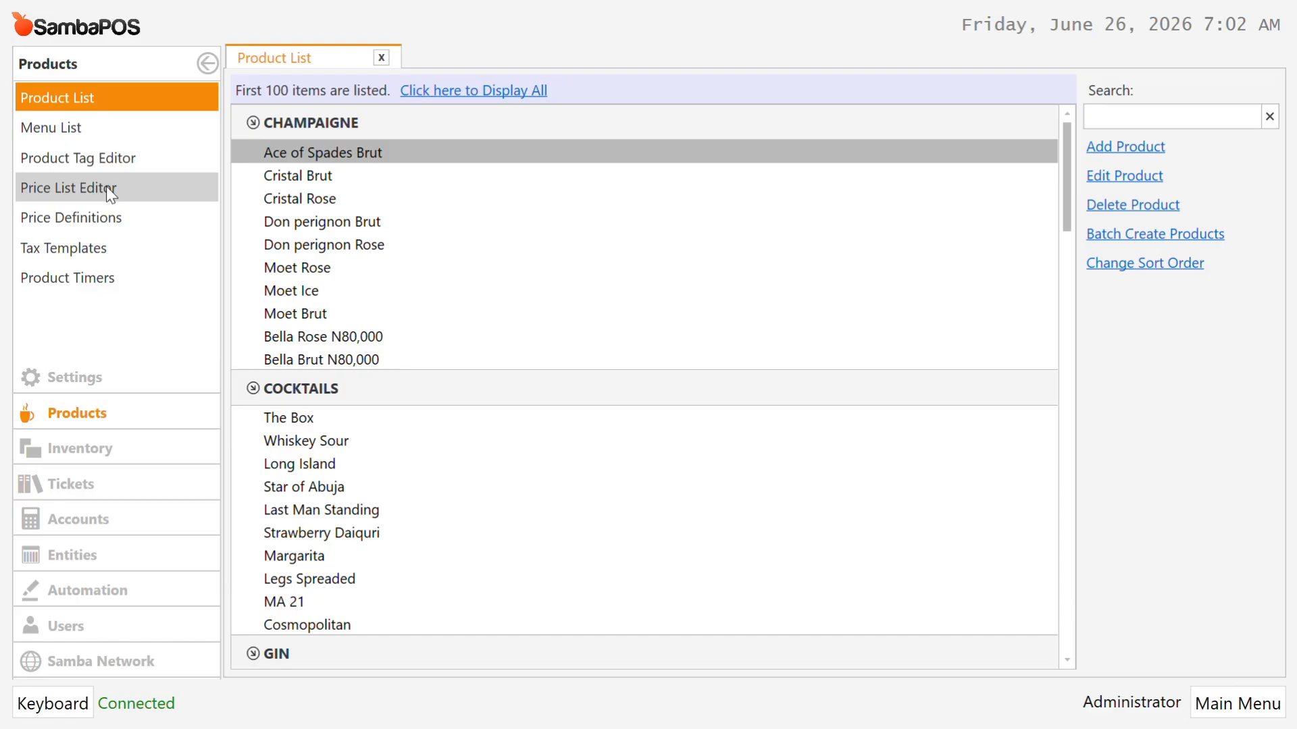
# Step: In the Price List Editor, set Chicken BBQ Pizza's Normal price to 8000.00 and save
pyautogui.click(110, 191)
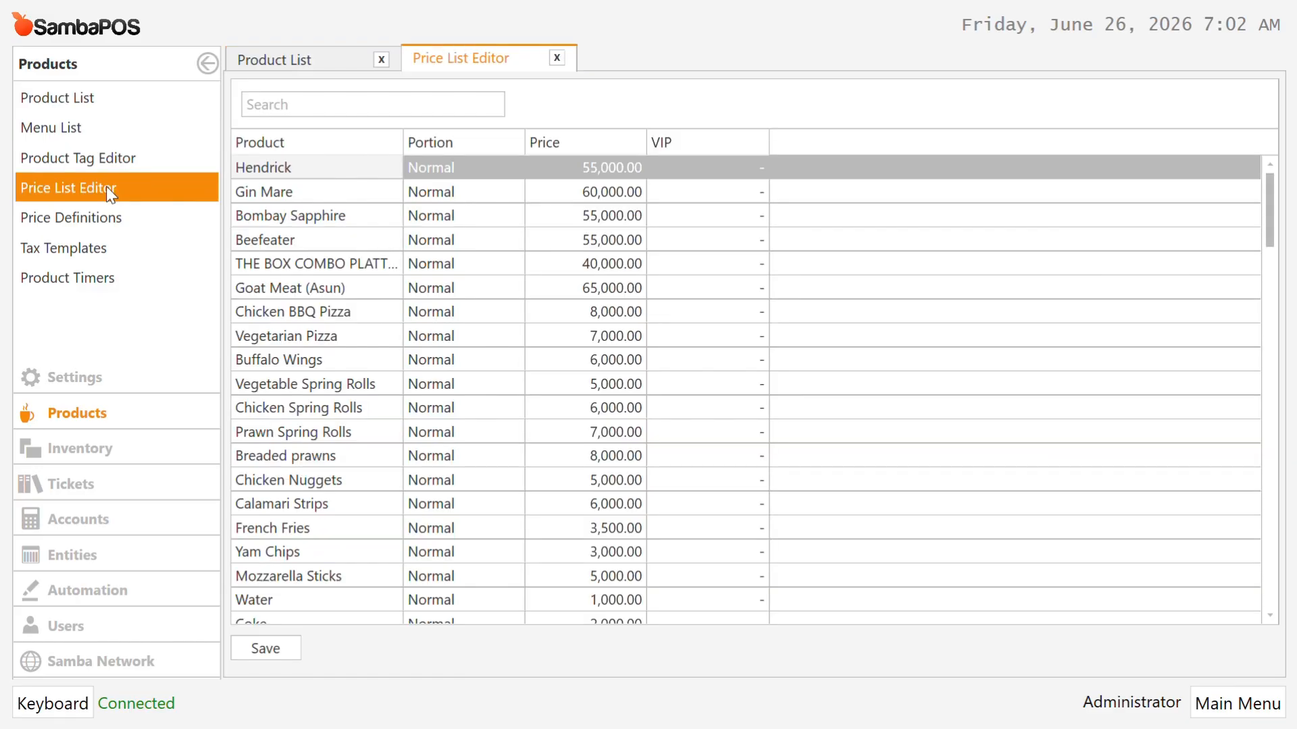
pyautogui.doubleClick(622, 195)
pyautogui.doubleClick(622, 240)
pyautogui.doubleClick(624, 312)
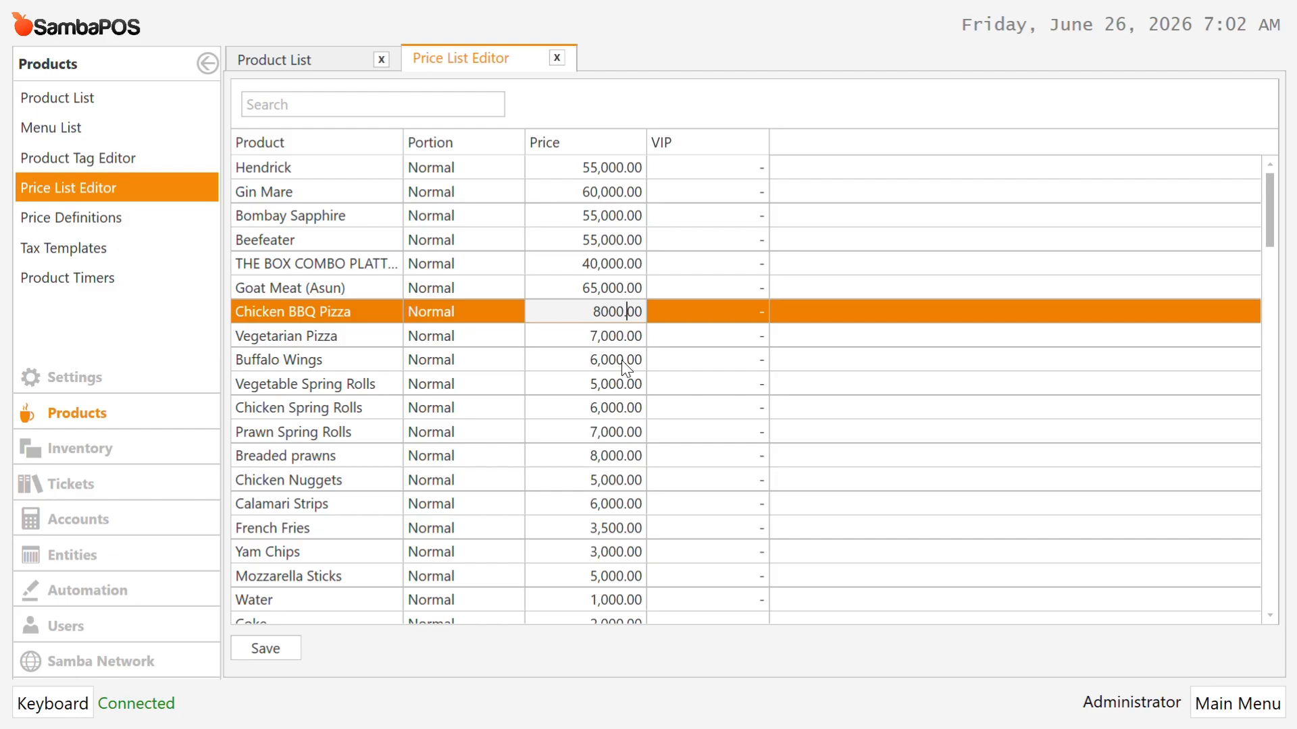
pyautogui.click(276, 654)
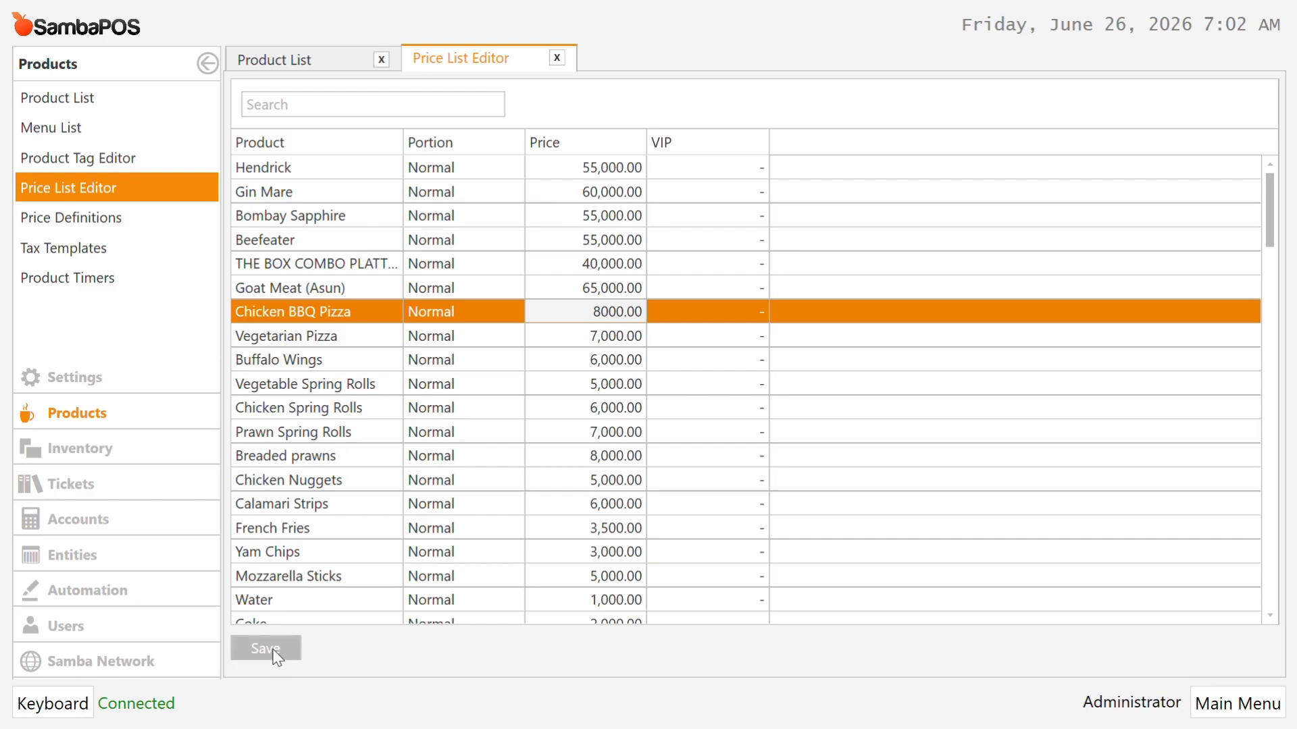